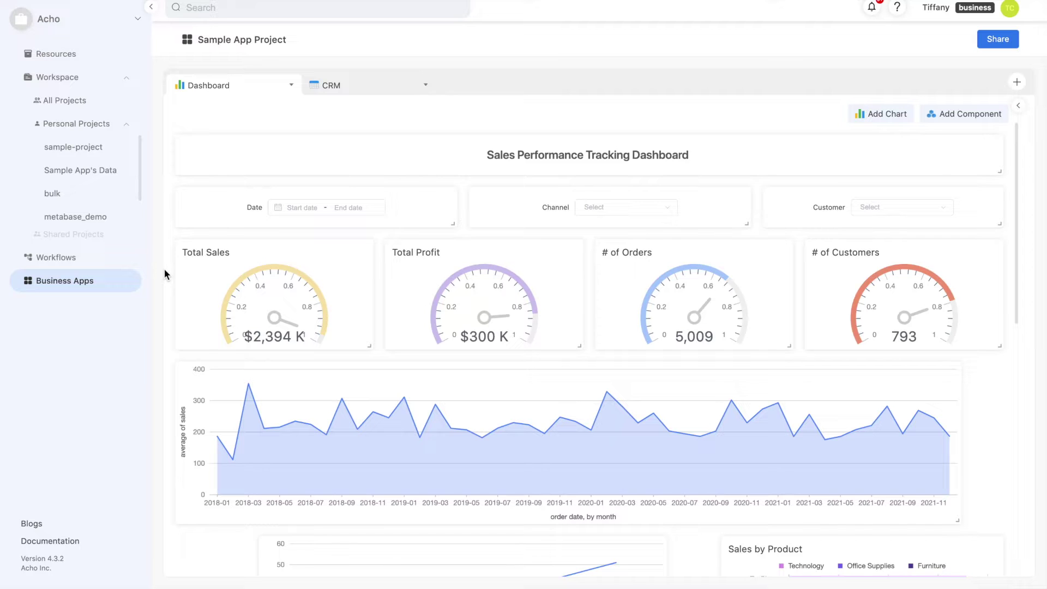
Step: Examine the charts of the Sales Performance Tracking Dashboard, from the sales gauges through to the channel and customer charts
{"action": "scroll", "coordinate": [165, 269], "scroll_direction": "down", "scroll_amount": 1}
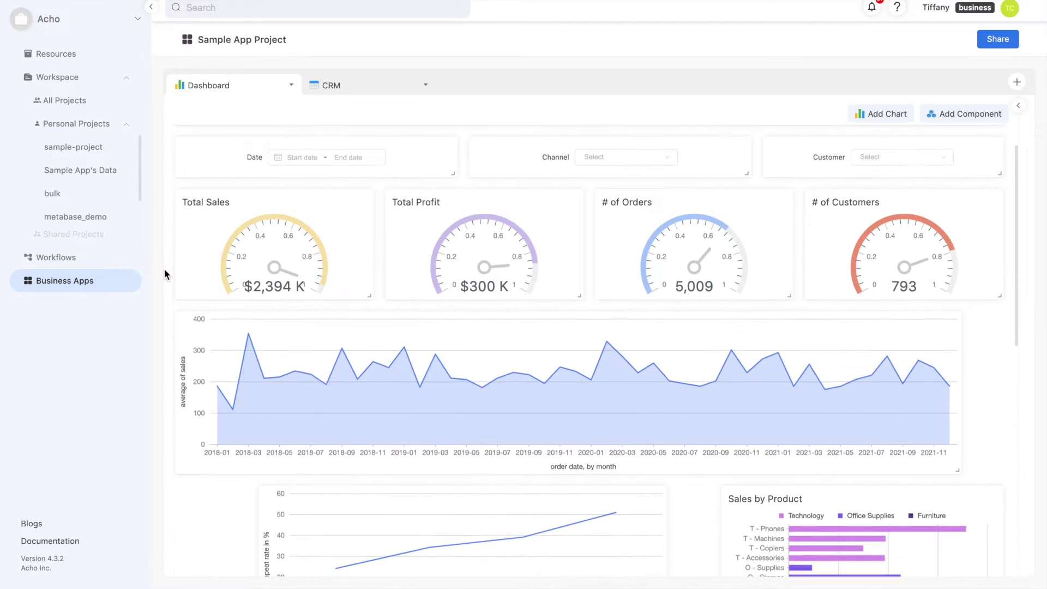
{"action": "scroll", "coordinate": [165, 270], "scroll_direction": "down", "scroll_amount": 2}
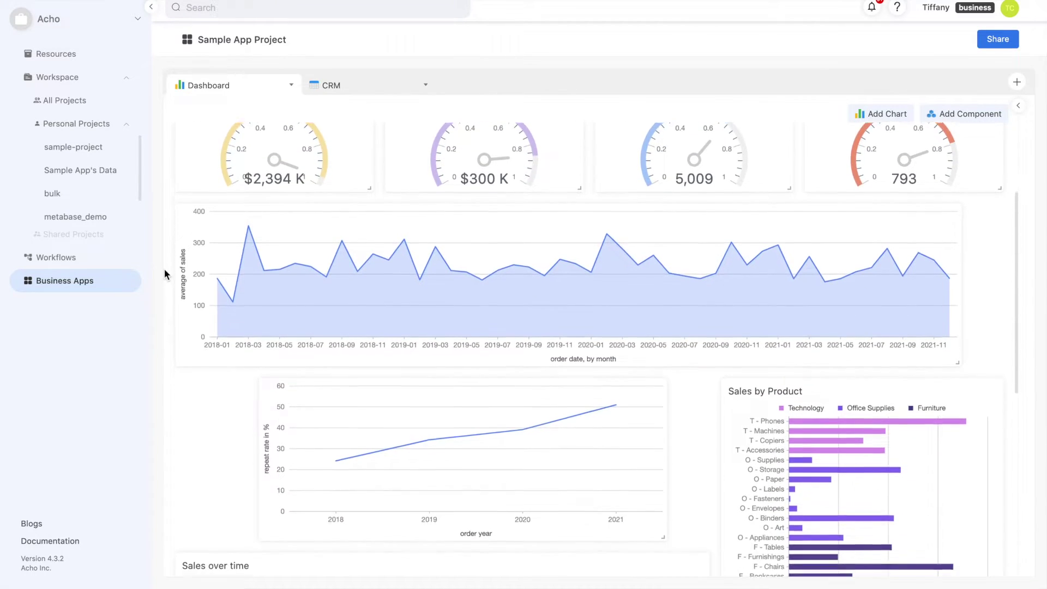
{"action": "scroll", "coordinate": [165, 270], "scroll_direction": "down", "scroll_amount": 1}
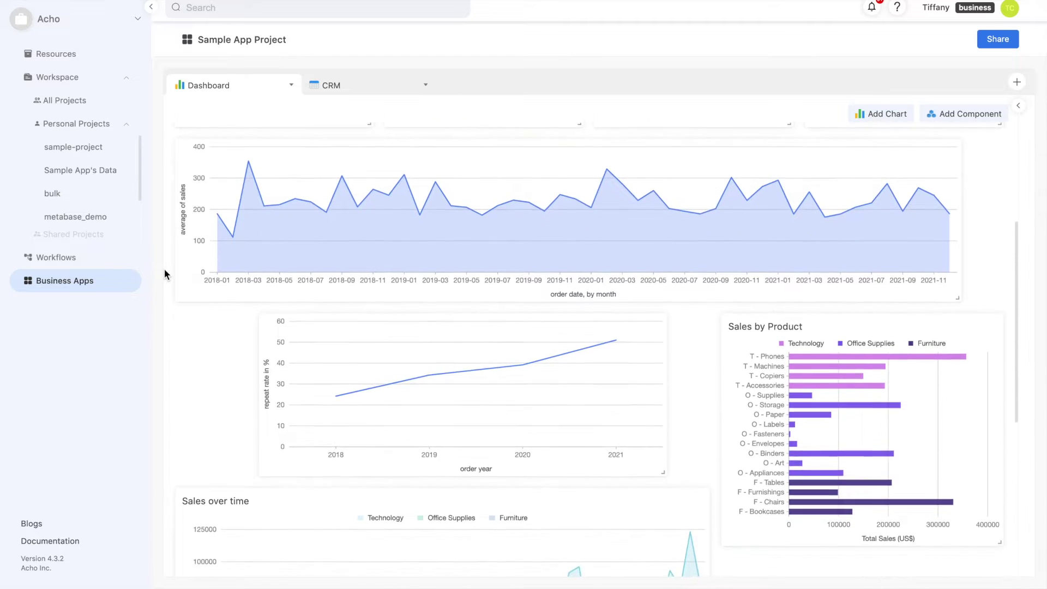
{"action": "scroll", "coordinate": [165, 269], "scroll_direction": "down", "scroll_amount": 1}
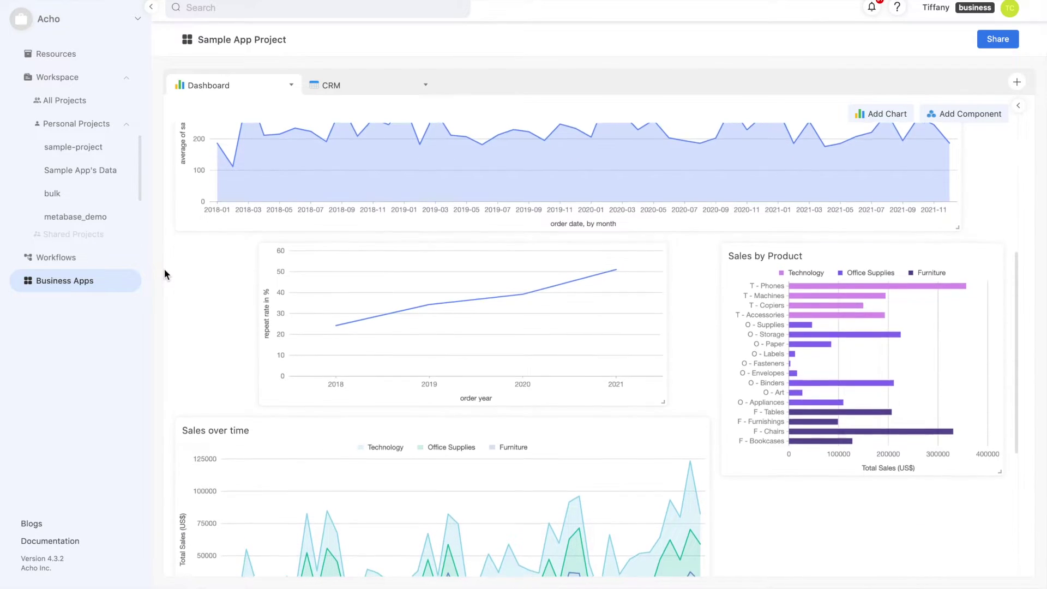
{"action": "scroll", "coordinate": [165, 269], "scroll_direction": "down", "scroll_amount": 1}
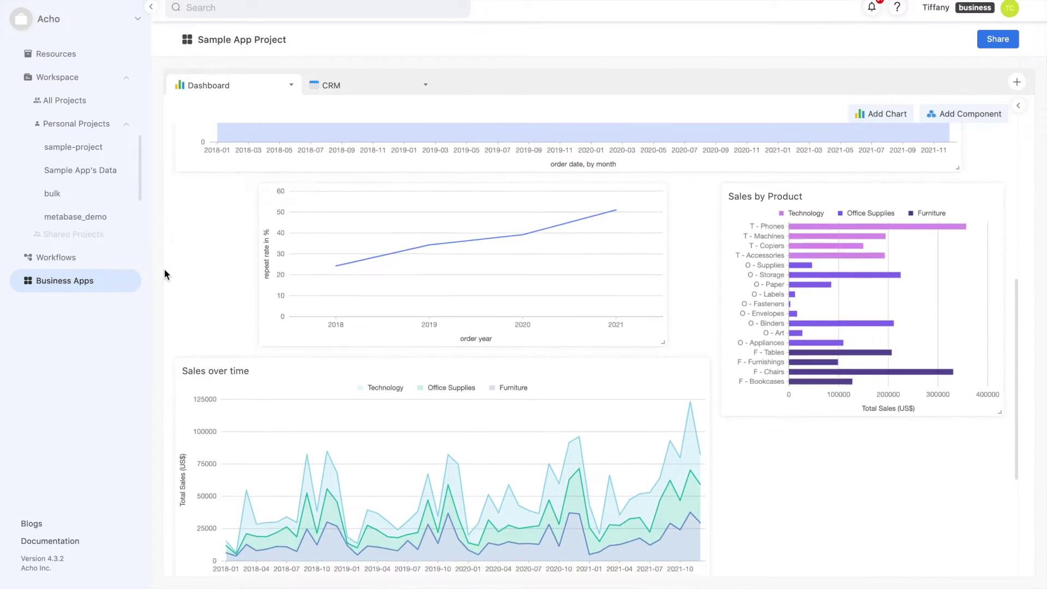
{"action": "scroll", "coordinate": [164, 269], "scroll_direction": "down", "scroll_amount": 1}
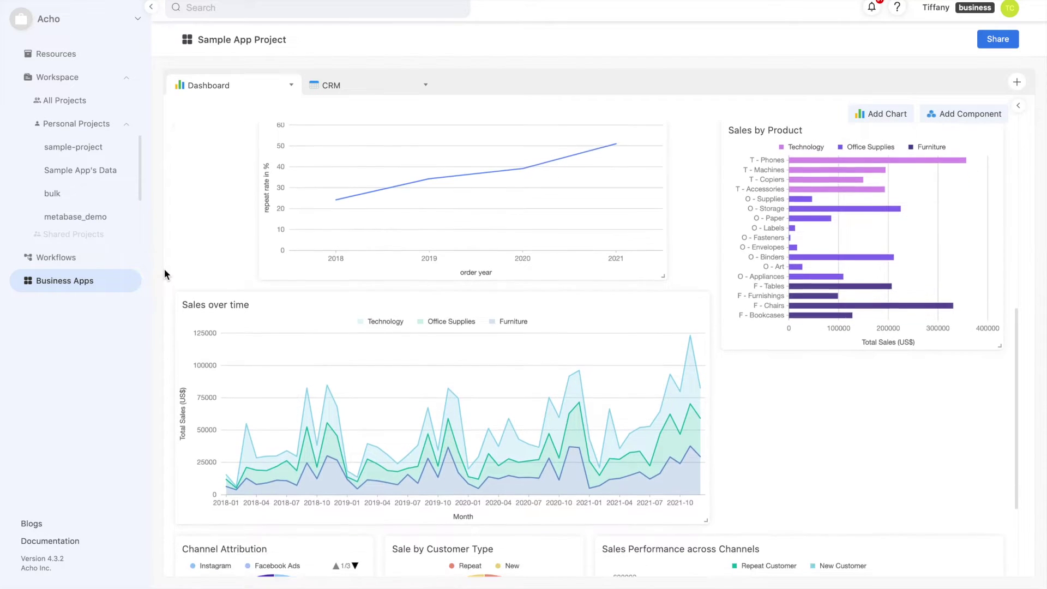
{"action": "scroll", "coordinate": [164, 269], "scroll_direction": "down", "scroll_amount": 1}
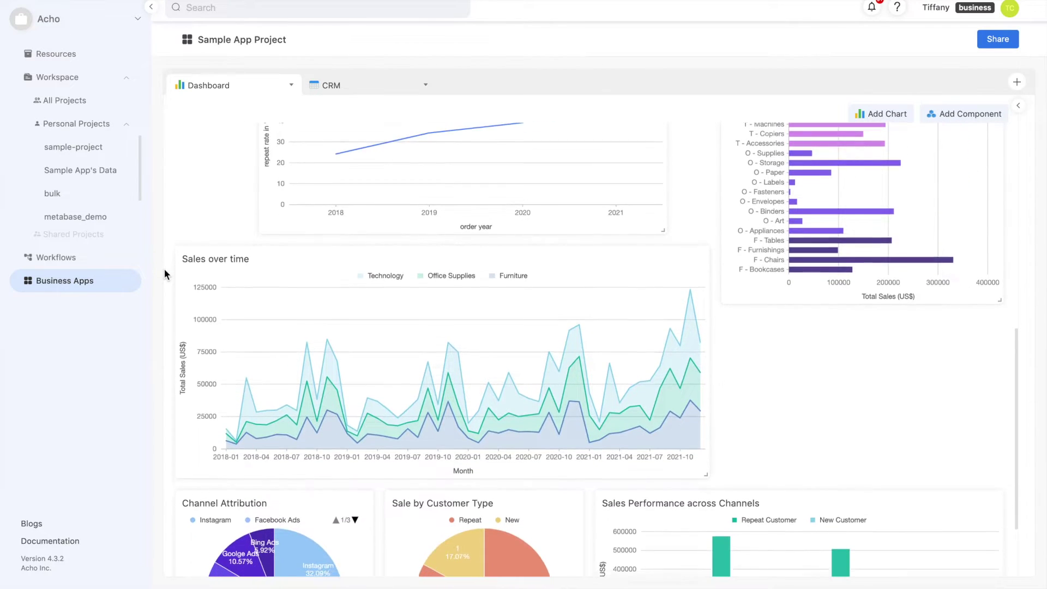
{"action": "scroll", "coordinate": [164, 269], "scroll_direction": "down", "scroll_amount": 1}
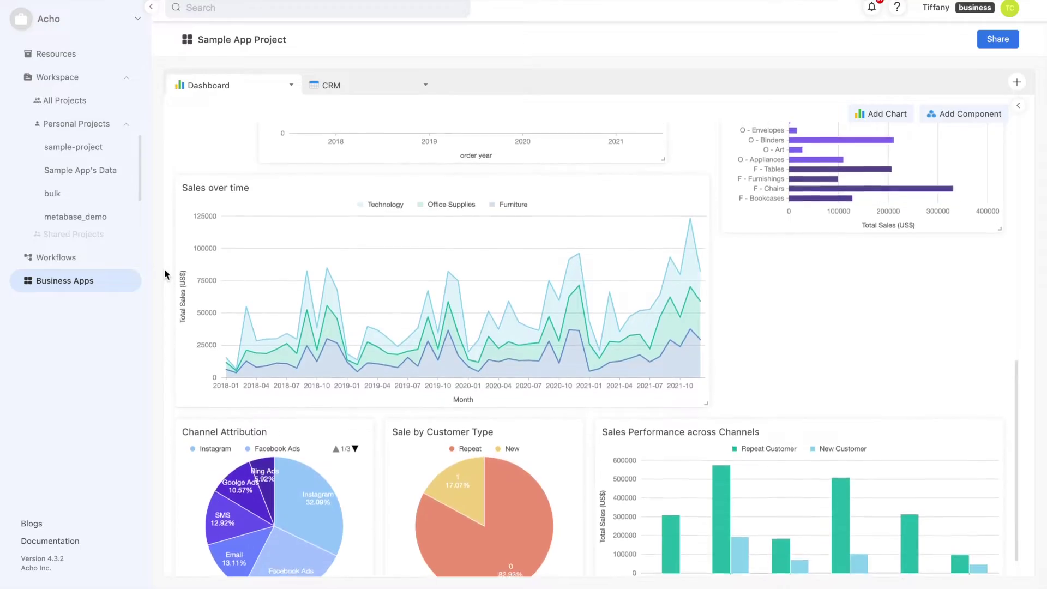
{"action": "scroll", "coordinate": [165, 270], "scroll_direction": "down", "scroll_amount": 1}
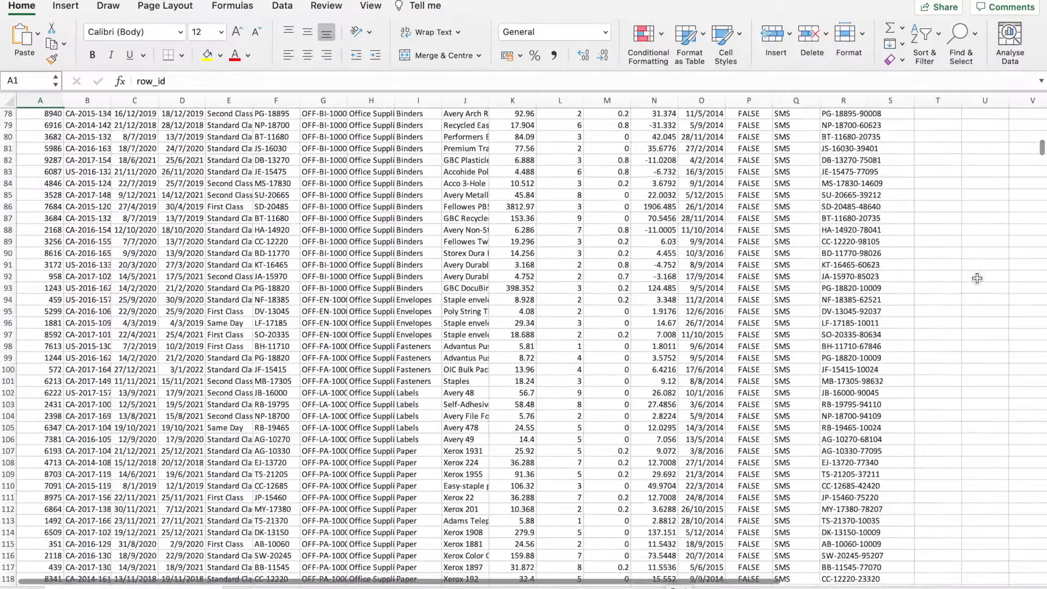
Step: Switch to the order data workbook in Excel and set cell P570 to TRUE
{"action": "scroll", "coordinate": [976, 278], "scroll_direction": "down", "scroll_amount": 20}
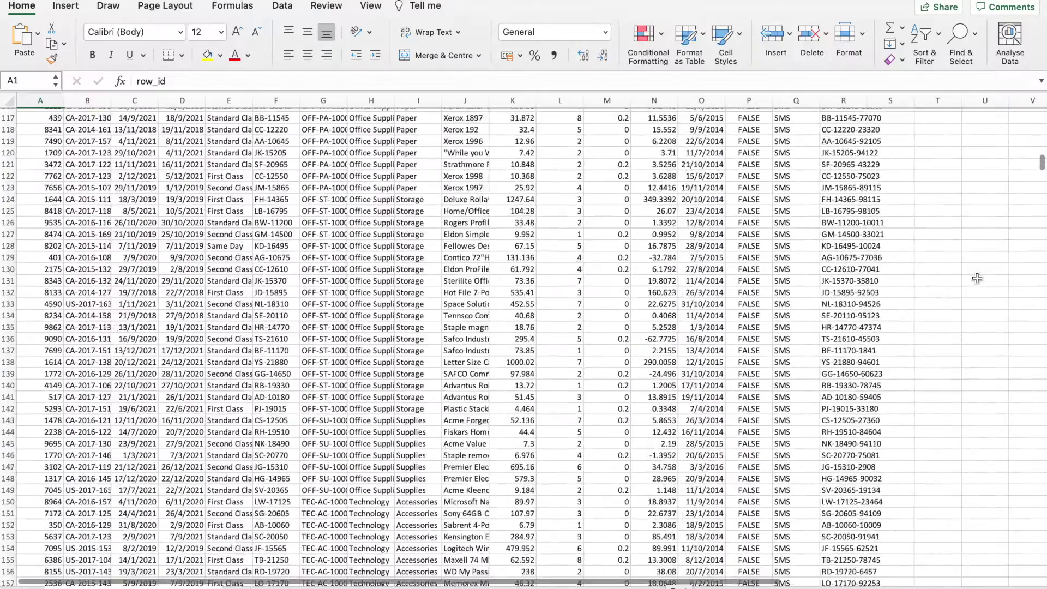
{"action": "scroll", "coordinate": [976, 278], "scroll_direction": "down", "scroll_amount": 20}
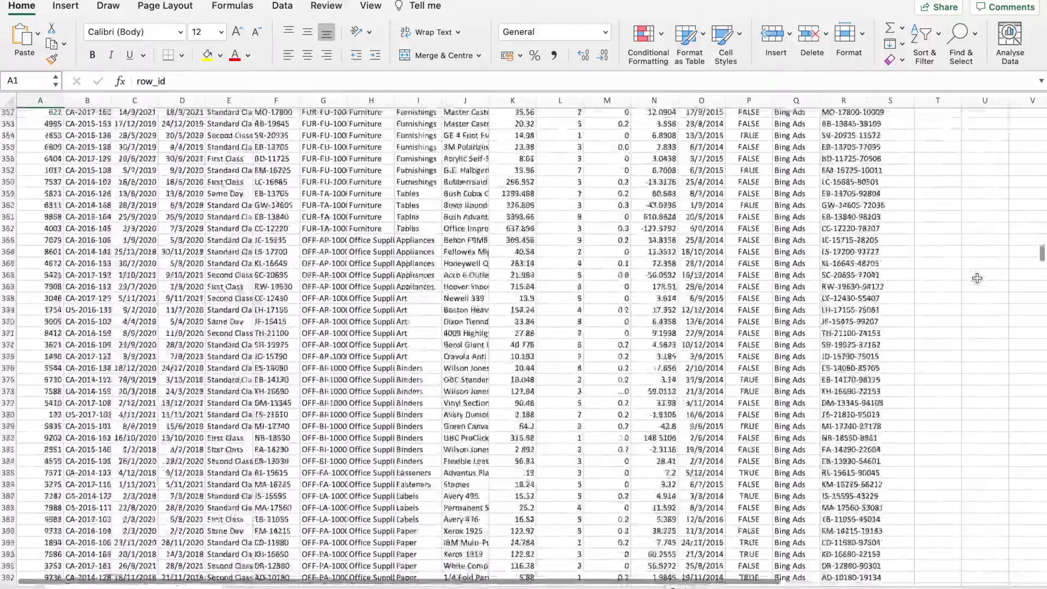
{"action": "scroll", "coordinate": [976, 278], "scroll_direction": "down", "scroll_amount": 20}
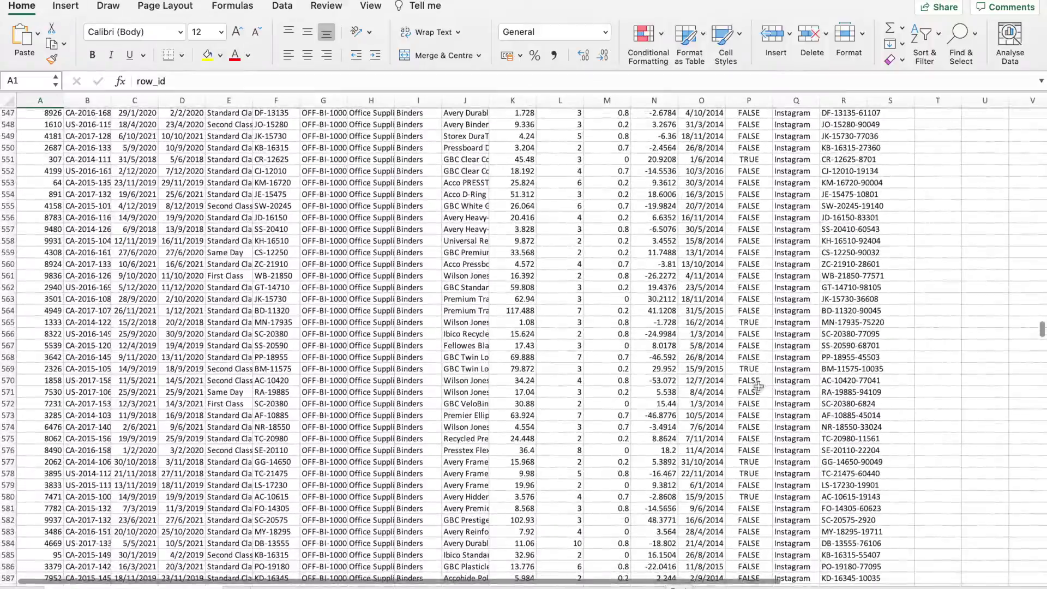
{"action": "left_click", "coordinate": [758, 386]}
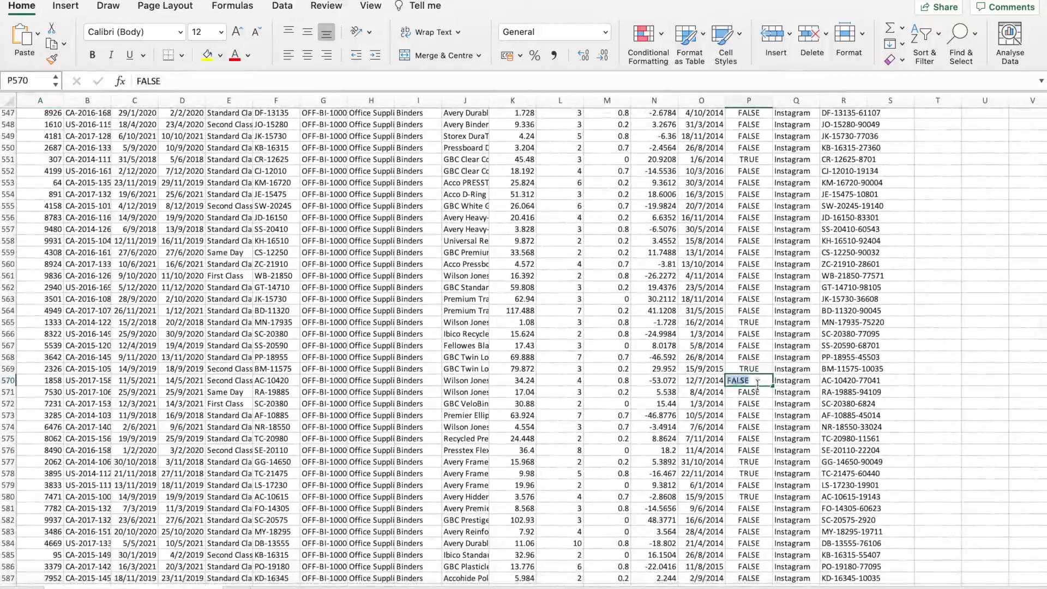
{"action": "type", "text": "TRUE"}
{"action": "key", "text": "Return"}
{"action": "scroll", "coordinate": [765, 381], "scroll_direction": "down", "scroll_amount": 20}
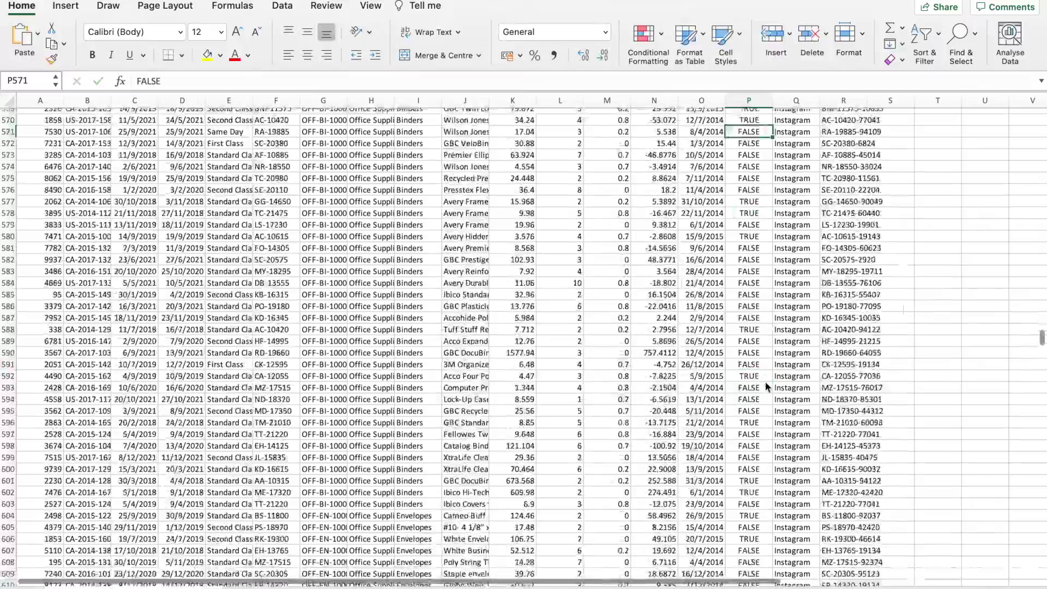
{"action": "scroll", "coordinate": [764, 380], "scroll_direction": "down", "scroll_amount": 20}
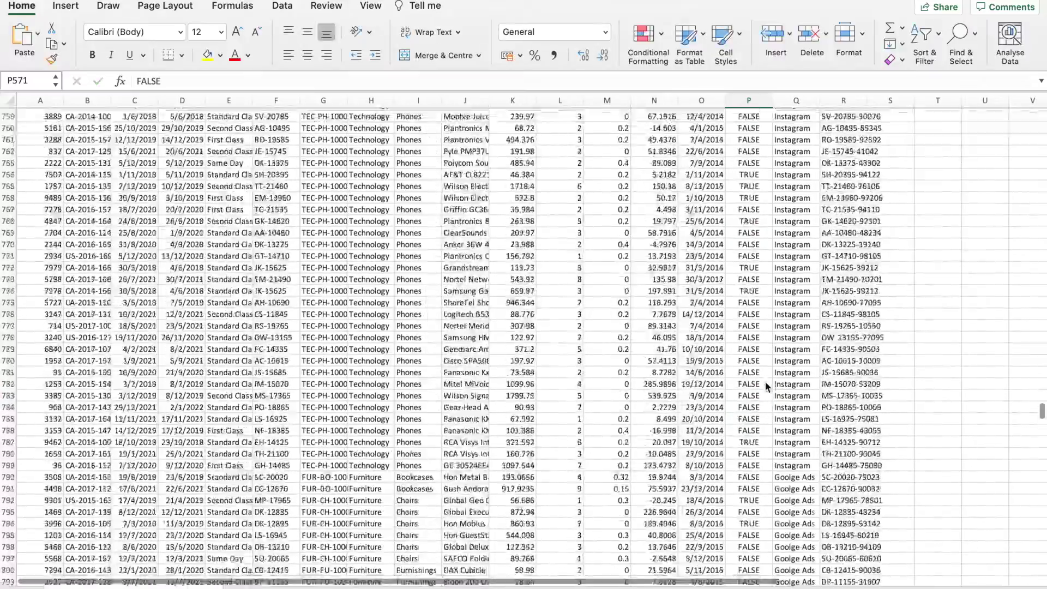
{"action": "scroll", "coordinate": [764, 381], "scroll_direction": "down", "scroll_amount": 20}
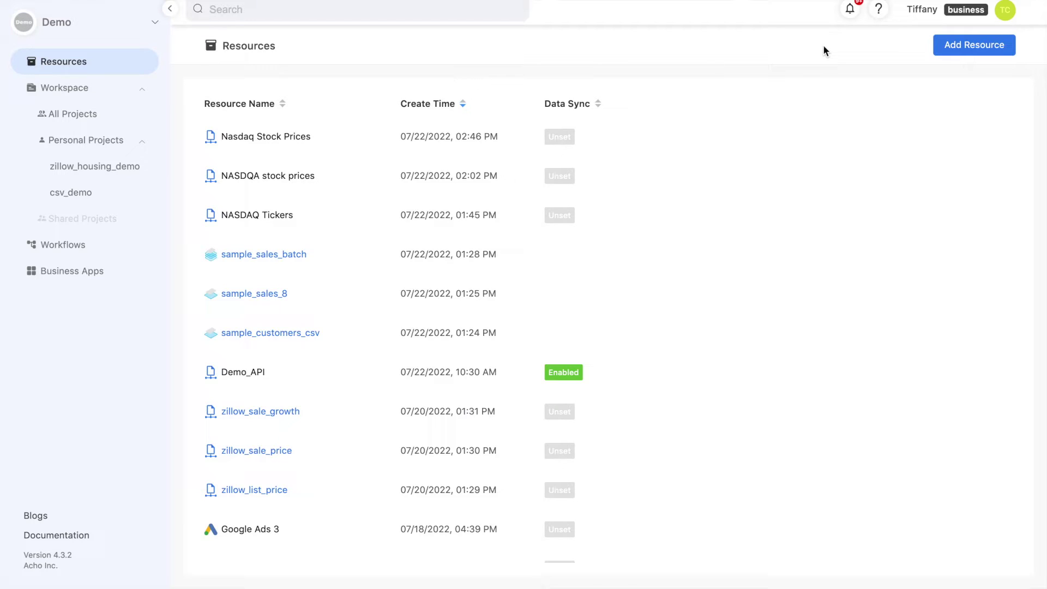
Step: In Acho, add a Batch Files resource and load all the CSV part files from the folder
{"action": "left_click", "coordinate": [959, 45]}
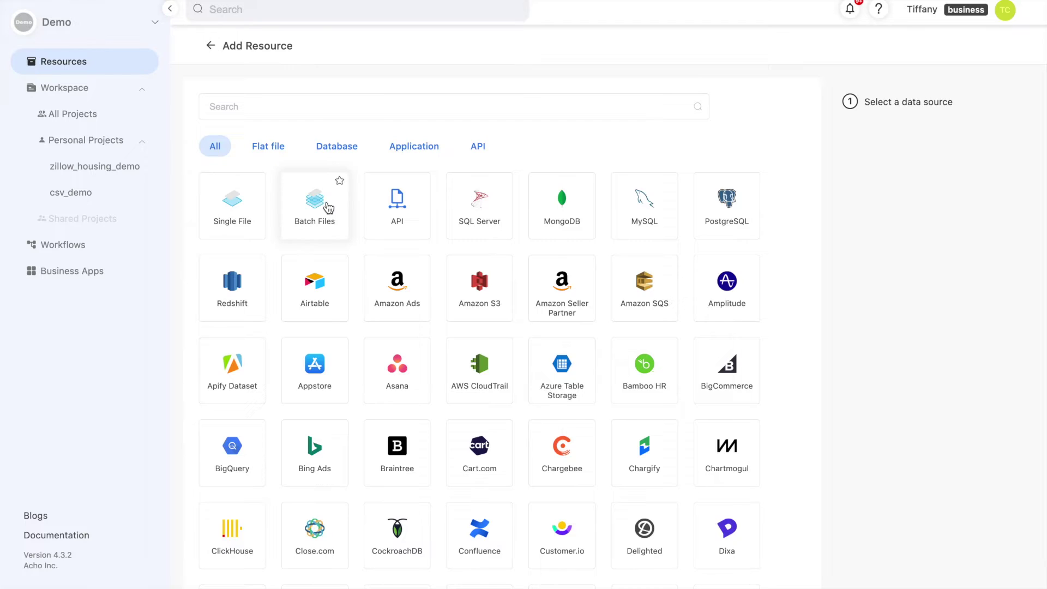
{"action": "left_click", "coordinate": [326, 202]}
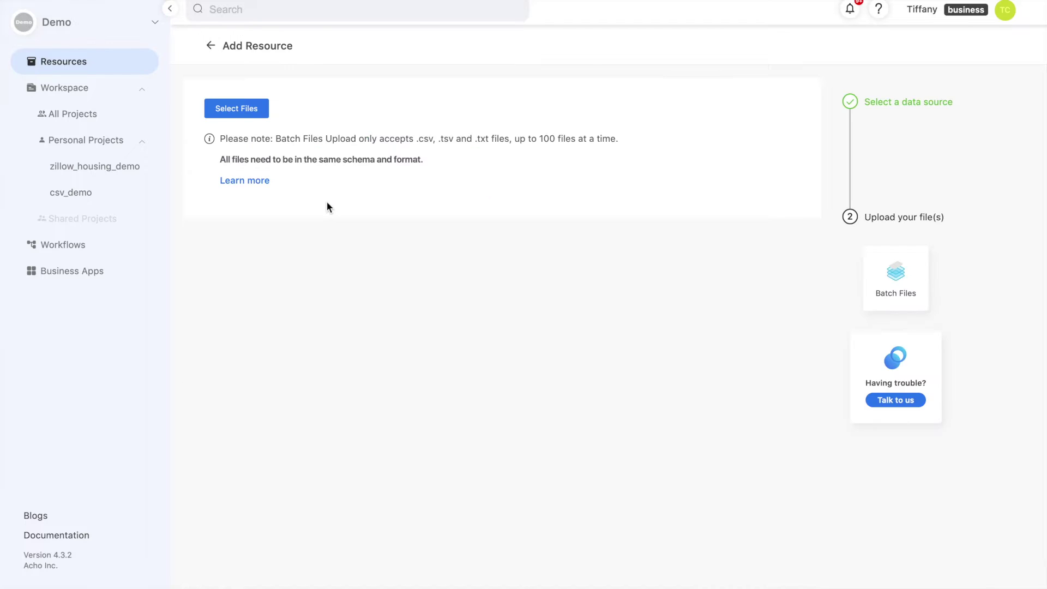
{"action": "left_click", "coordinate": [243, 111]}
{"action": "key", "text": "super+a"}
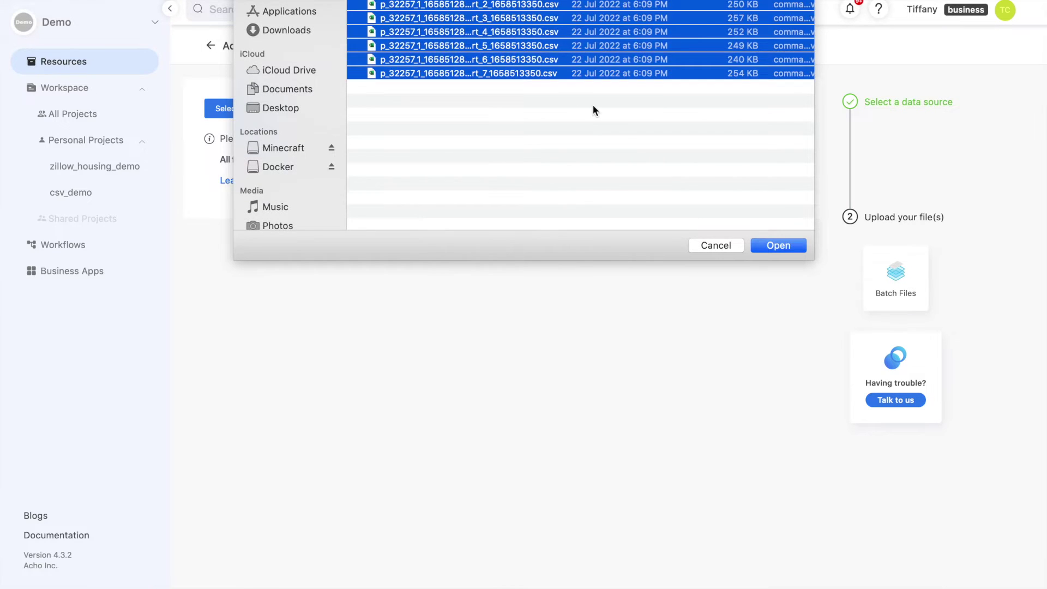
{"action": "key", "text": "Return"}
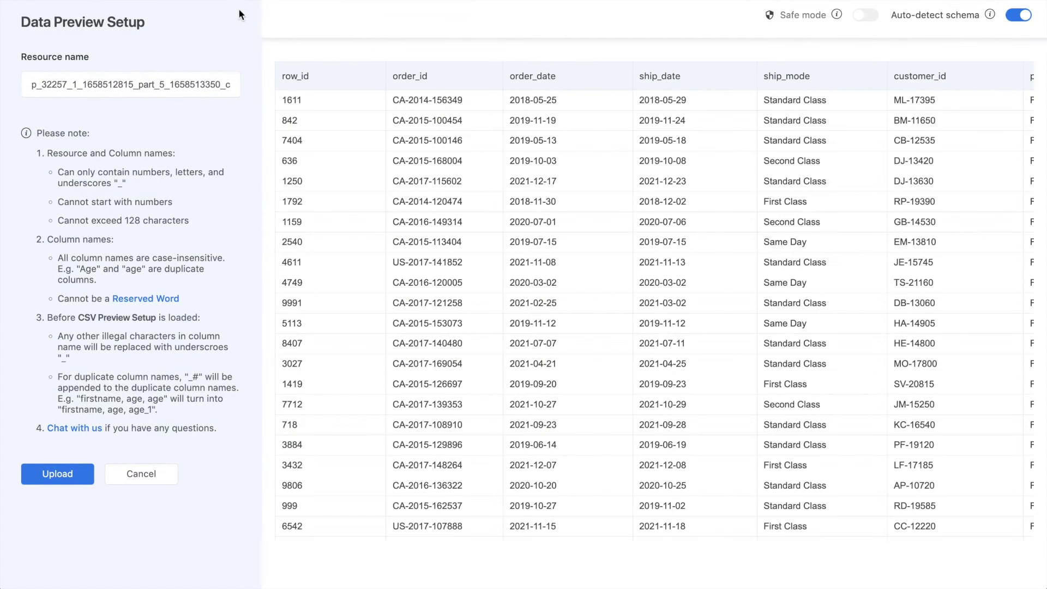
Step: Name the resource excel_sample and turn off Auto-detect schema
{"action": "triple_click", "coordinate": [213, 86]}
{"action": "type", "text": "excel"}
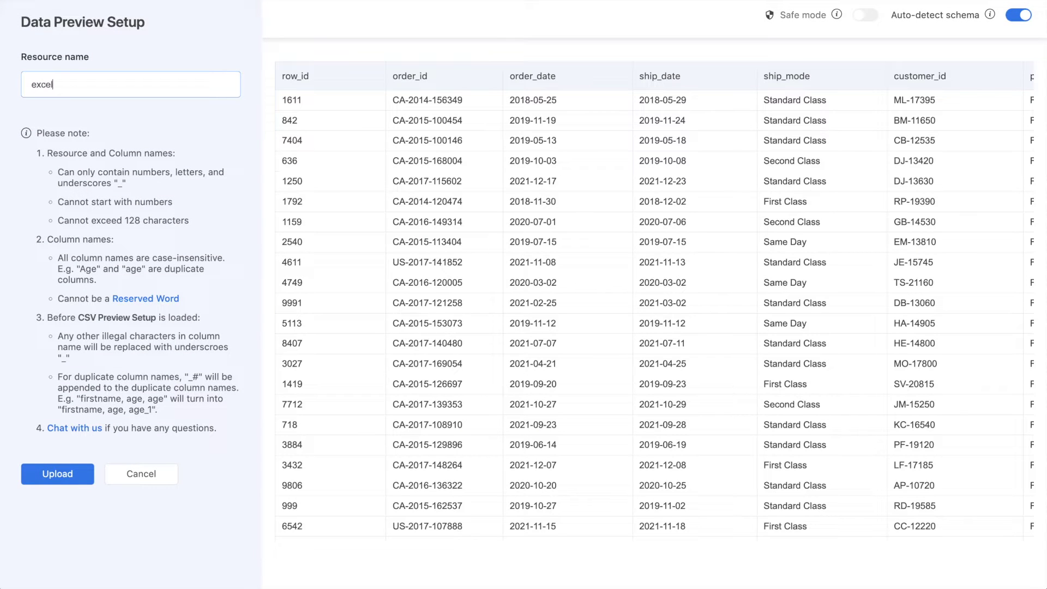
{"action": "type", "text": "_sample"}
{"action": "left_click", "coordinate": [1013, 17]}
Step: Preview the columns with Safe mode on, turn Safe mode back off, and upload the resource
{"action": "left_click", "coordinate": [865, 16]}
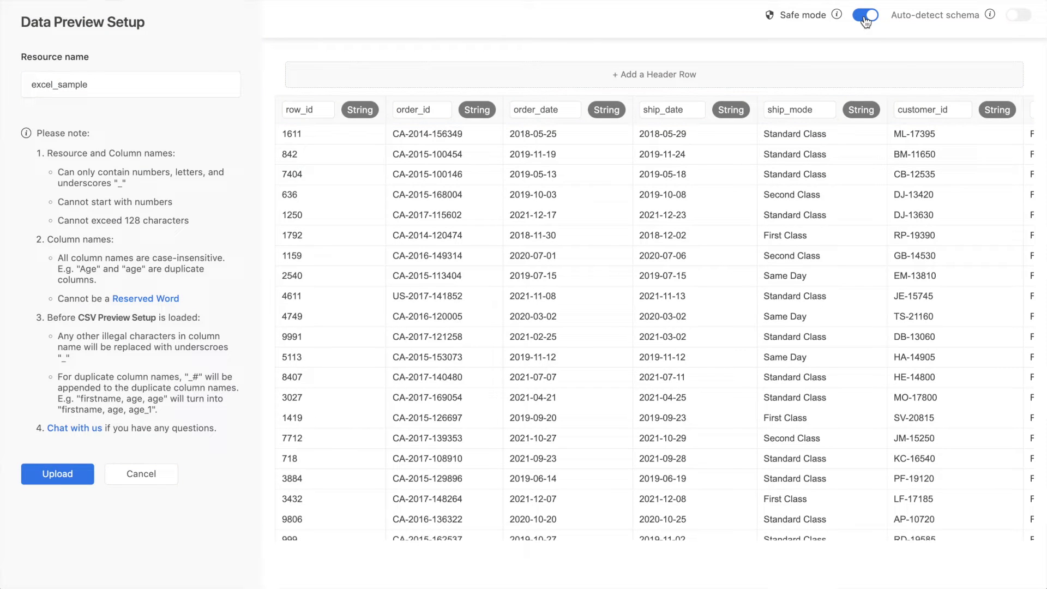
{"action": "left_click", "coordinate": [865, 17]}
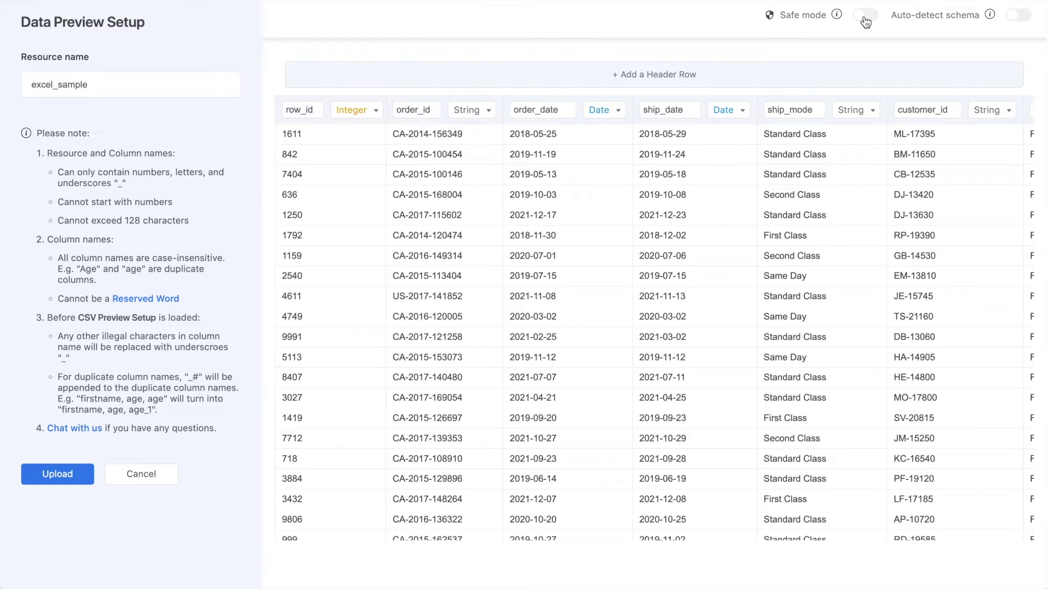
{"action": "left_click", "coordinate": [59, 476]}
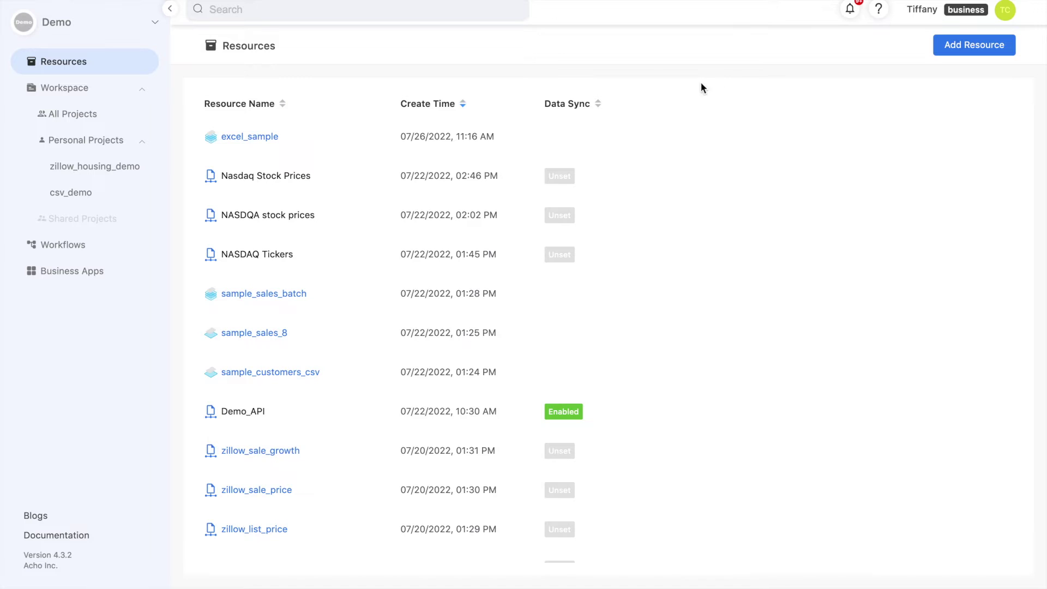
Step: Create a project named excel_demo from the excel_sample resource and open it
{"action": "left_click", "coordinate": [265, 138]}
{"action": "type", "text": "excel"}
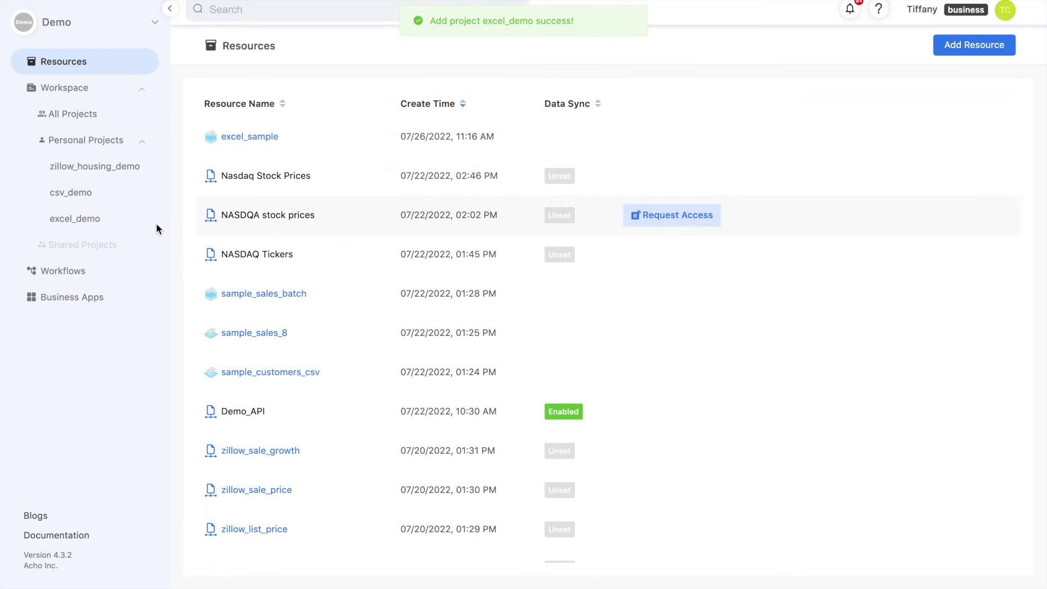
{"action": "left_click", "coordinate": [96, 228]}
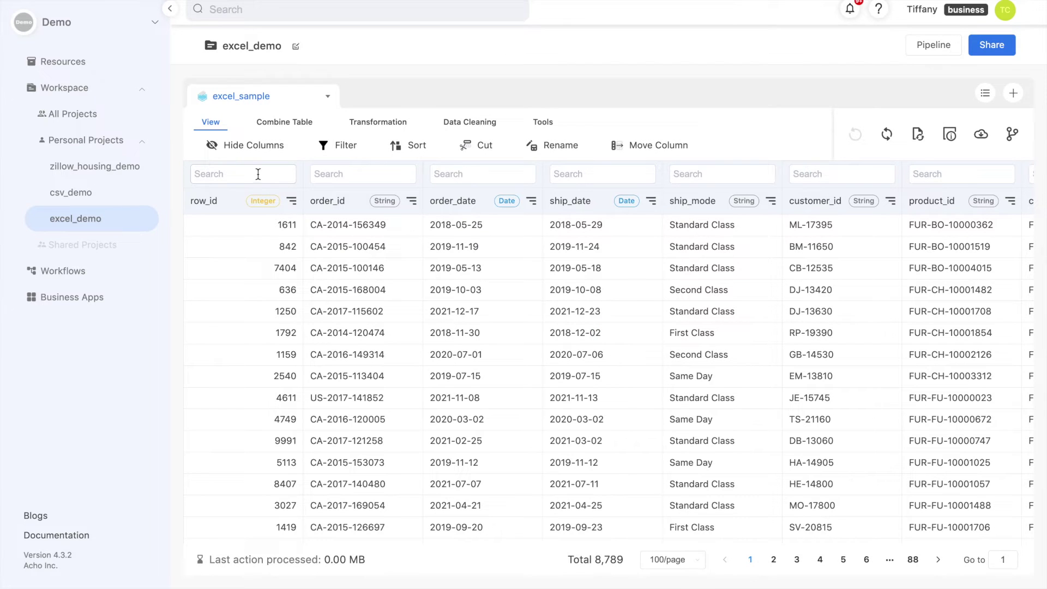
{"action": "left_click", "coordinate": [277, 125]}
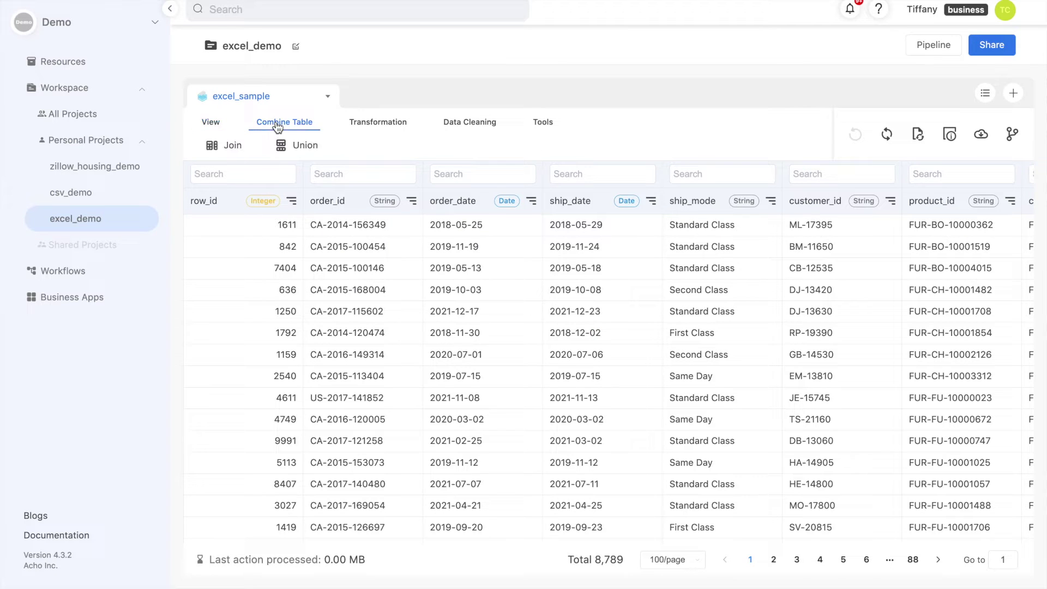
{"action": "left_click", "coordinate": [381, 123]}
{"action": "left_click", "coordinate": [464, 129]}
Step: Open the Formula tool for the excel_sample table and look up the FORMAT_DATE function in its documentation
{"action": "left_click", "coordinate": [541, 126]}
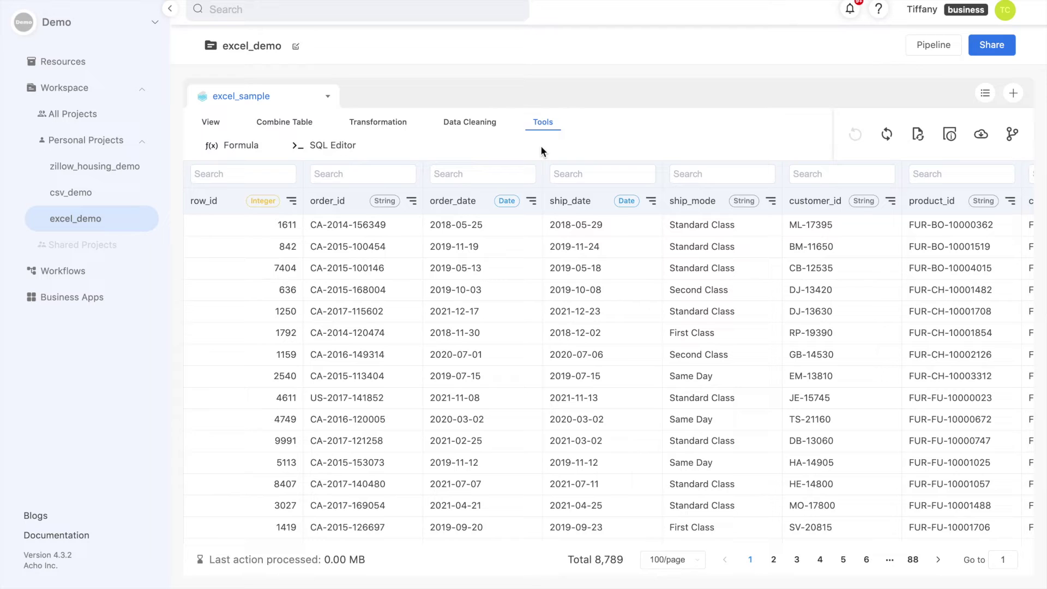
{"action": "left_click", "coordinate": [223, 145]}
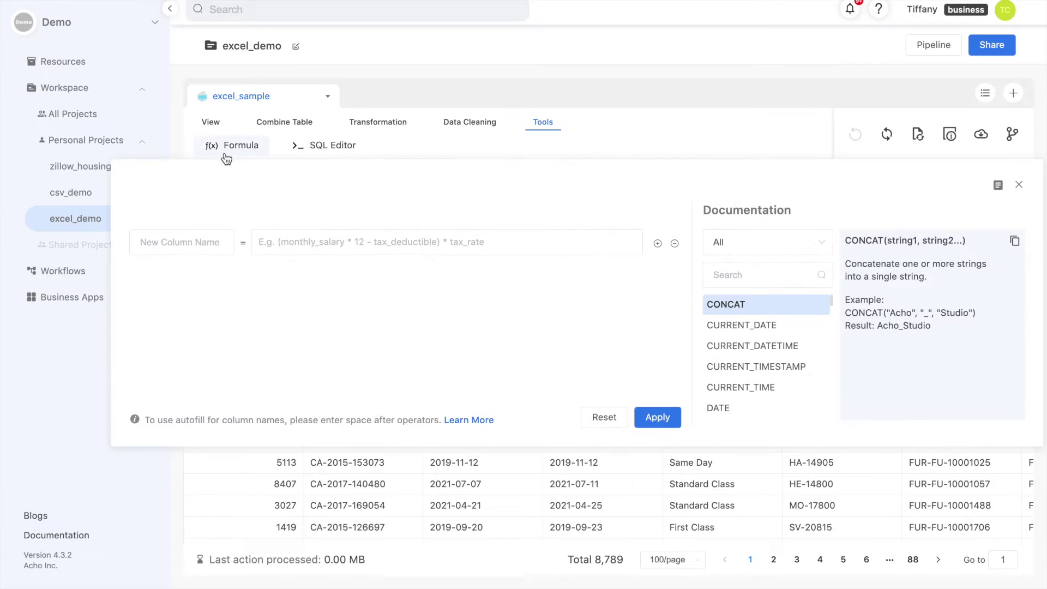
{"action": "scroll", "coordinate": [729, 325], "scroll_direction": "down", "scroll_amount": 3}
{"action": "scroll", "coordinate": [729, 323], "scroll_direction": "down", "scroll_amount": 3}
{"action": "left_click", "coordinate": [738, 361]}
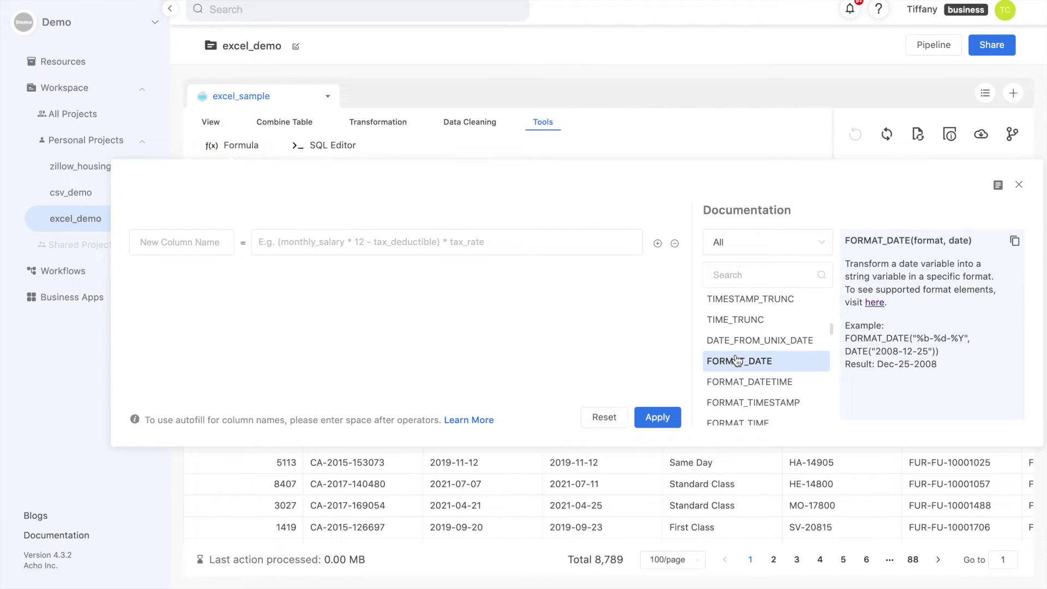
Step: Add an order_month column using the formula FORMAT_DATE("%m-%Y", order_date)
{"action": "left_click", "coordinate": [149, 240]}
{"action": "type", "text": "order_month"}
{"action": "key", "text": "Tab"}
{"action": "type", "text": "FORMAT"}
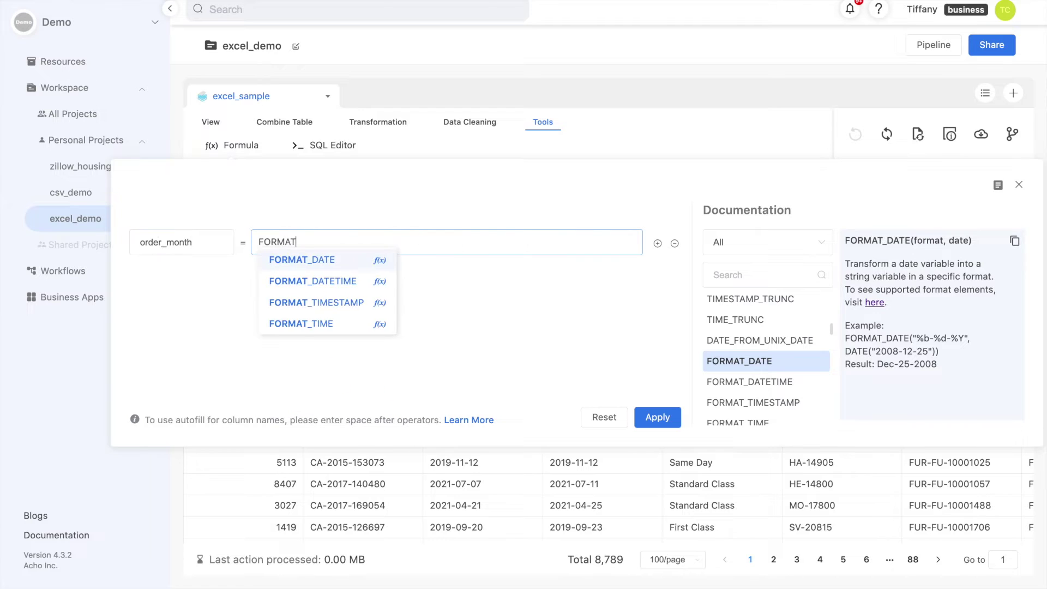
{"action": "type", "text": "_DATE(\"%m-%Y\", order_date)"}
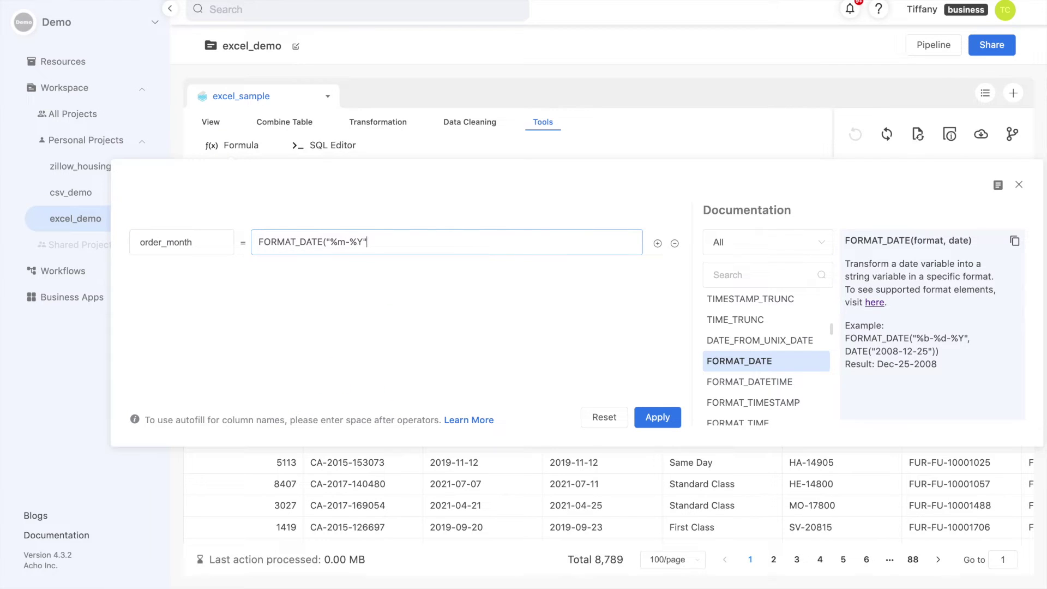
{"action": "left_click", "coordinate": [657, 417]}
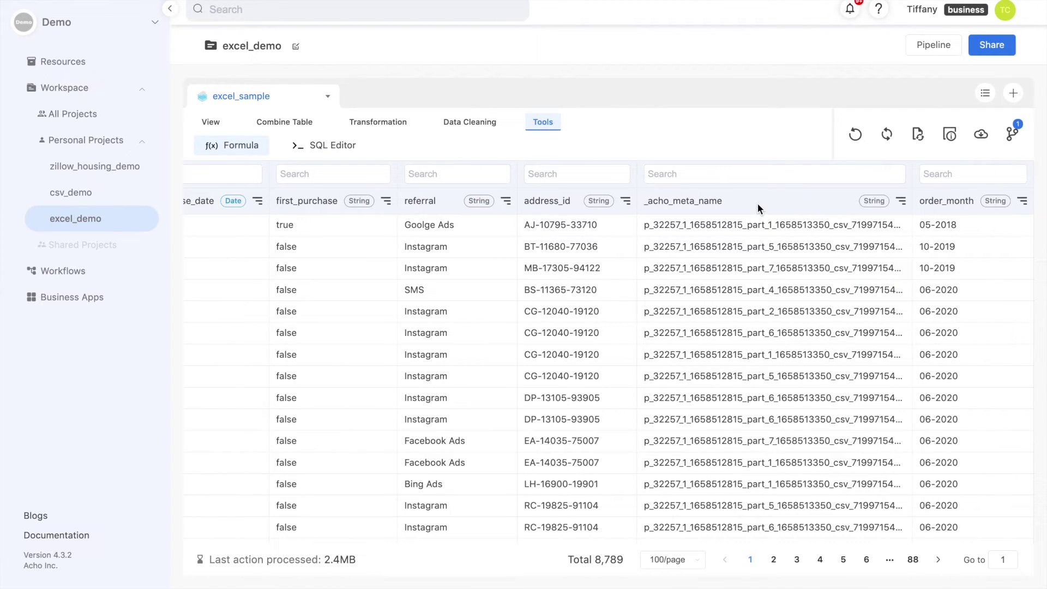
Step: Create a charting app project named Excel Demo in Business Apps
{"action": "left_click", "coordinate": [48, 305]}
{"action": "left_click", "coordinate": [262, 159]}
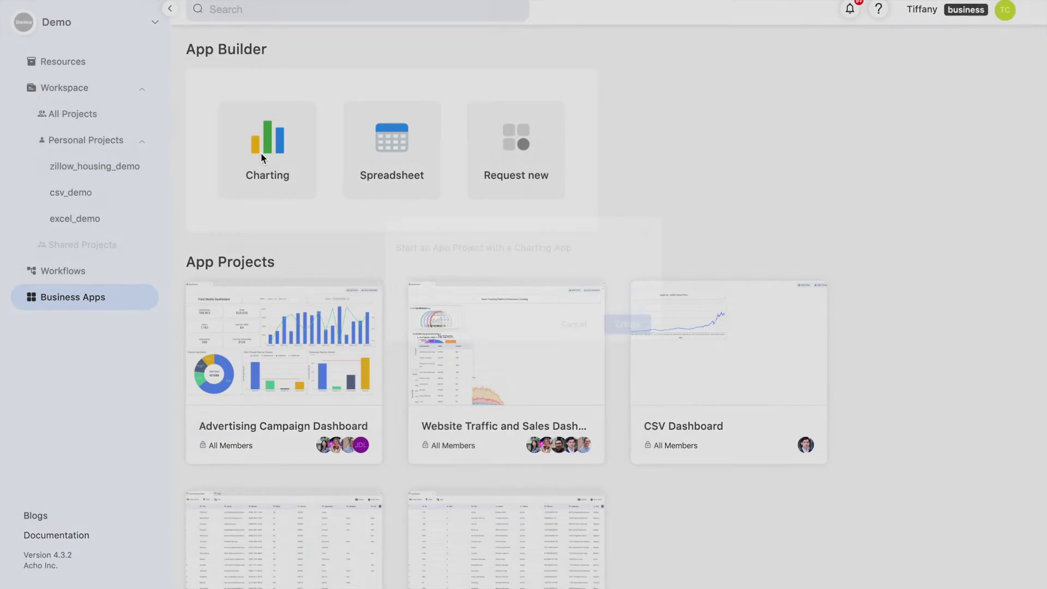
{"action": "type", "text": "Exc"}
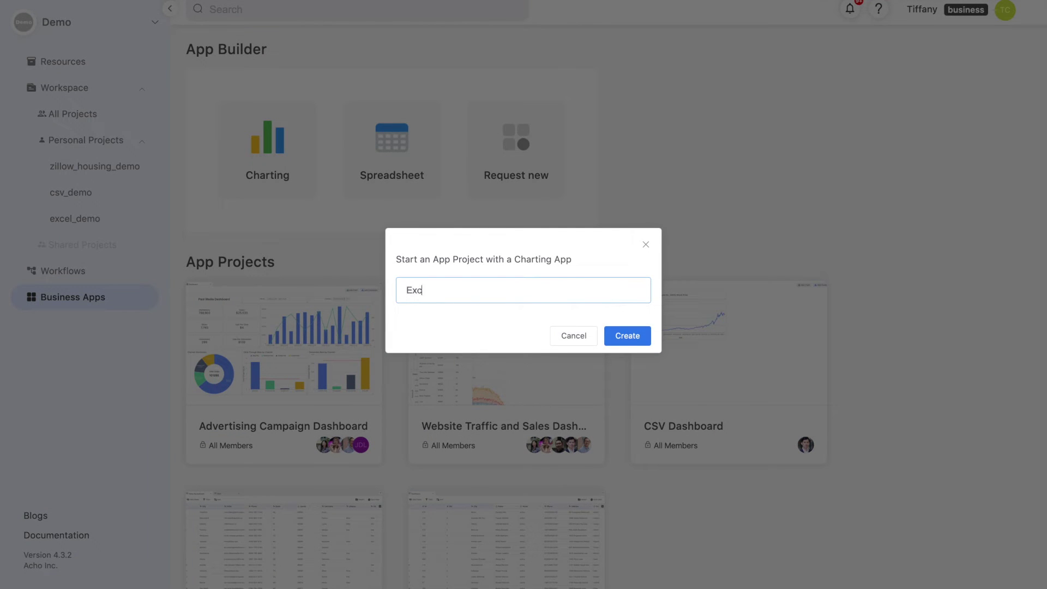
{"action": "type", "text": "el Demo"}
{"action": "key", "text": "Return"}
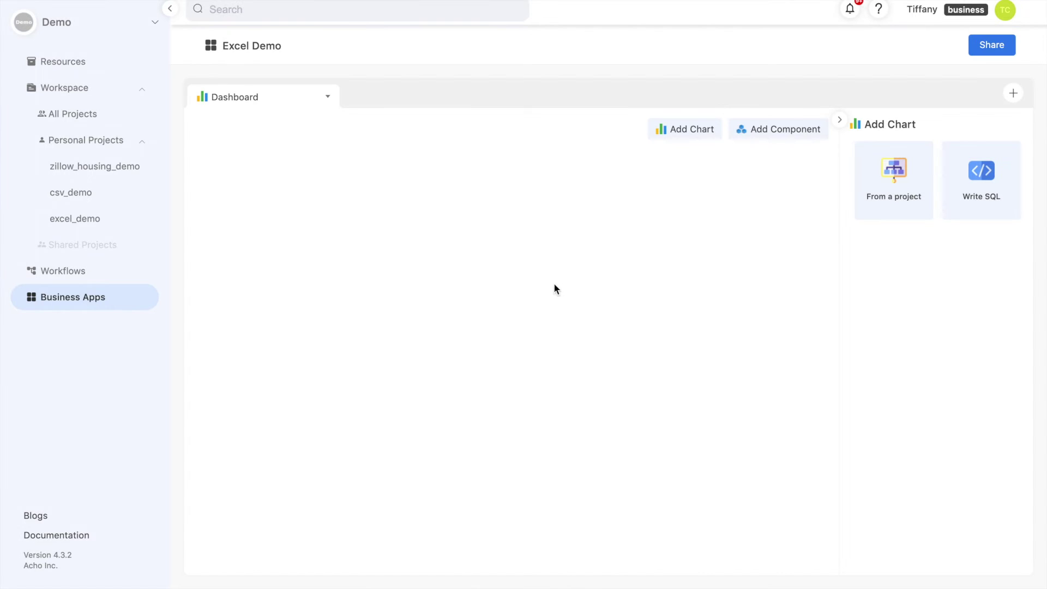
Step: Add an area chart to the dashboard using the table from the excel_demo project as its data
{"action": "left_click", "coordinate": [872, 171]}
{"action": "left_click", "coordinate": [891, 180]}
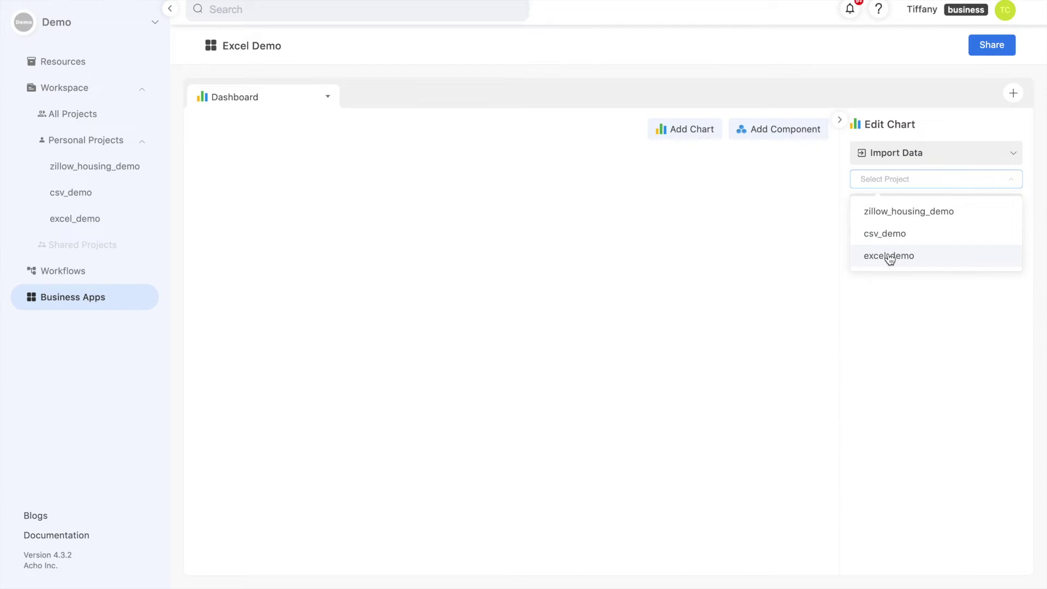
{"action": "left_click", "coordinate": [890, 253]}
{"action": "left_click", "coordinate": [887, 219]}
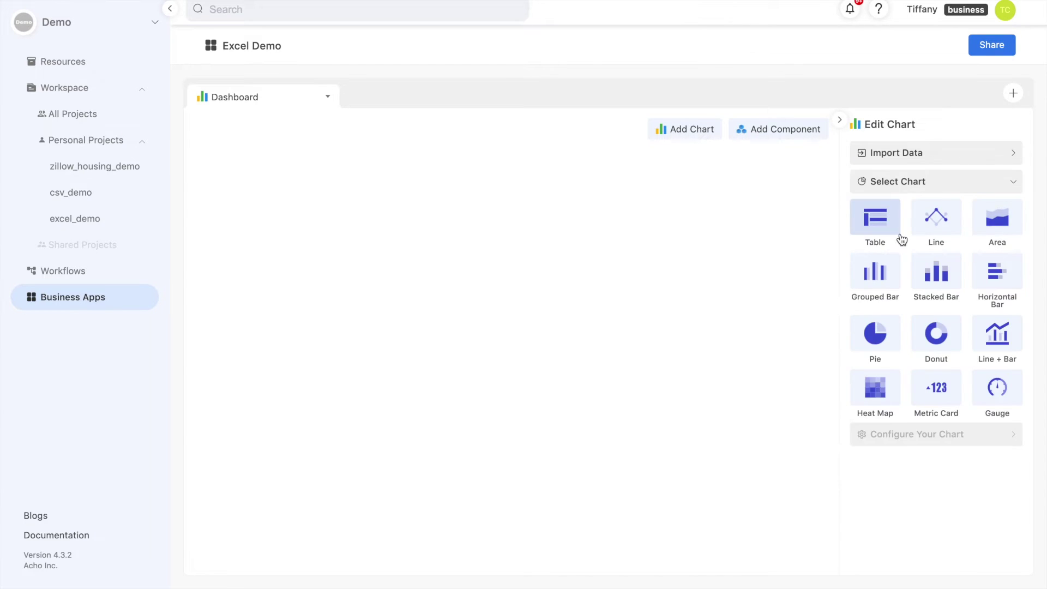
{"action": "left_click", "coordinate": [1001, 228]}
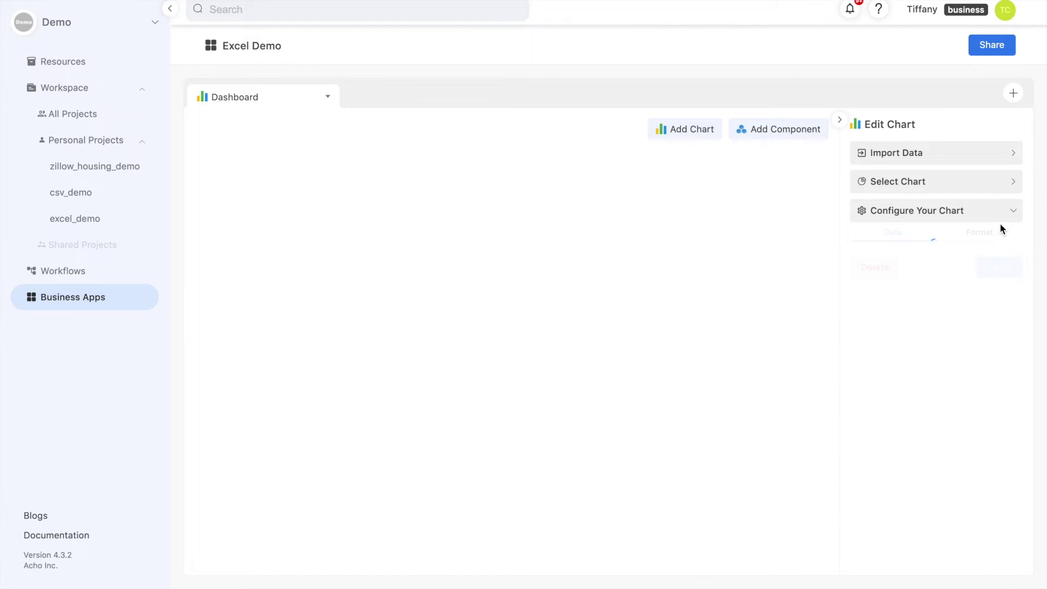
Step: Set the area chart's x-axis dimension to order_month
{"action": "left_click", "coordinate": [949, 281]}
{"action": "scroll", "coordinate": [948, 332], "scroll_direction": "down", "scroll_amount": 5}
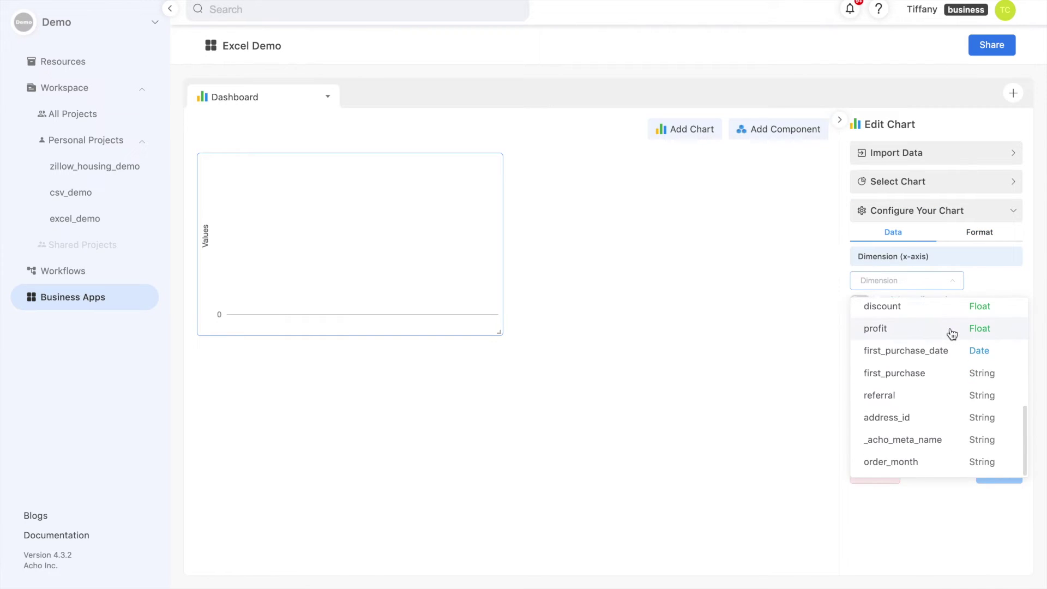
{"action": "left_click", "coordinate": [927, 462]}
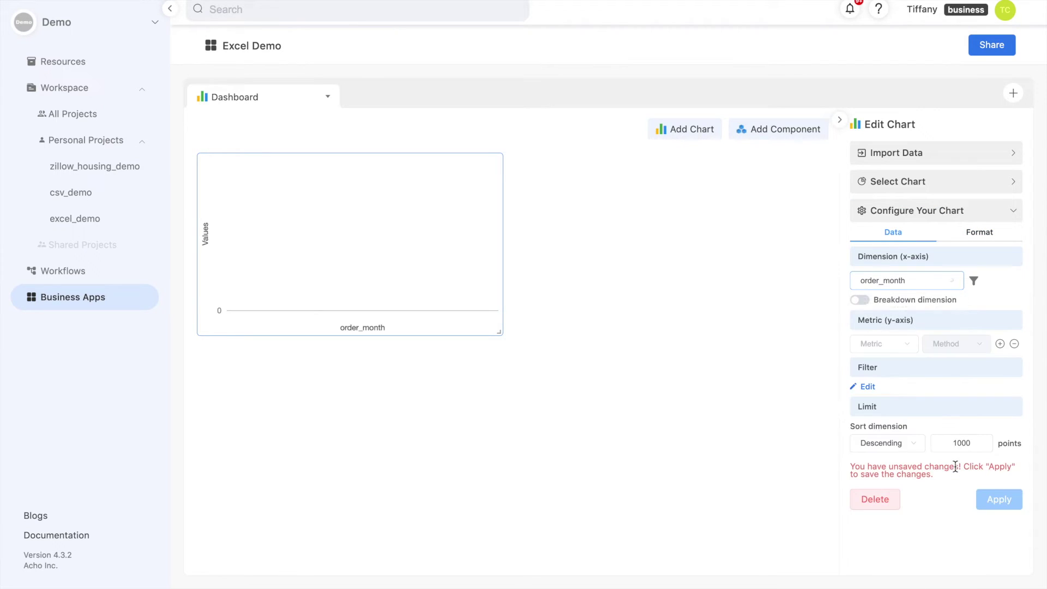
Step: Set the y-axis metric to the Average of sales and sort the dimension in ascending order
{"action": "left_click", "coordinate": [911, 345]}
{"action": "scroll", "coordinate": [926, 437], "scroll_direction": "down", "scroll_amount": 1}
{"action": "scroll", "coordinate": [927, 437], "scroll_direction": "down", "scroll_amount": 3}
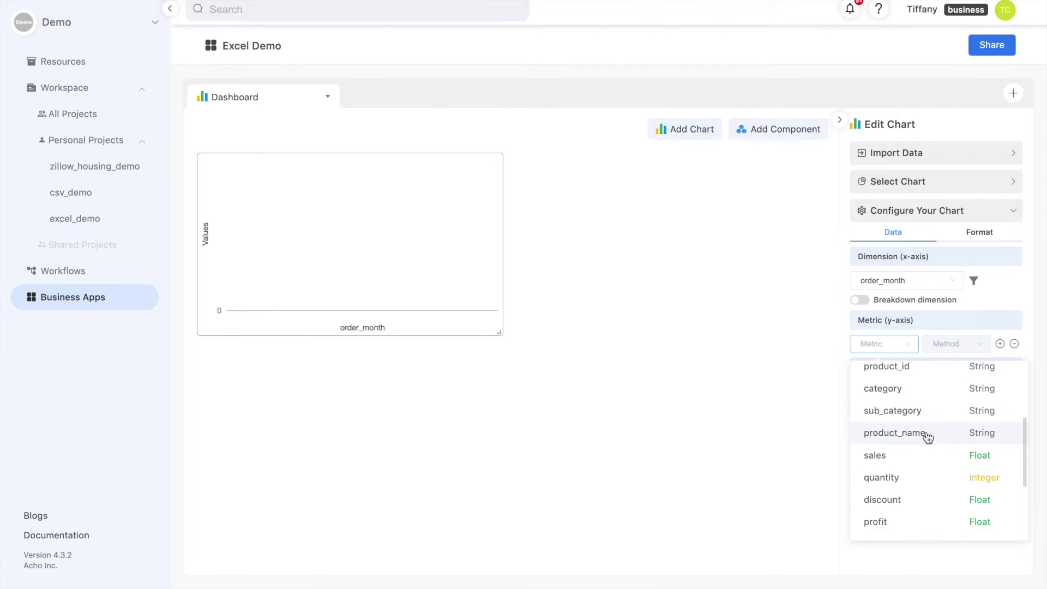
{"action": "left_click", "coordinate": [927, 442]}
{"action": "left_click", "coordinate": [958, 347]}
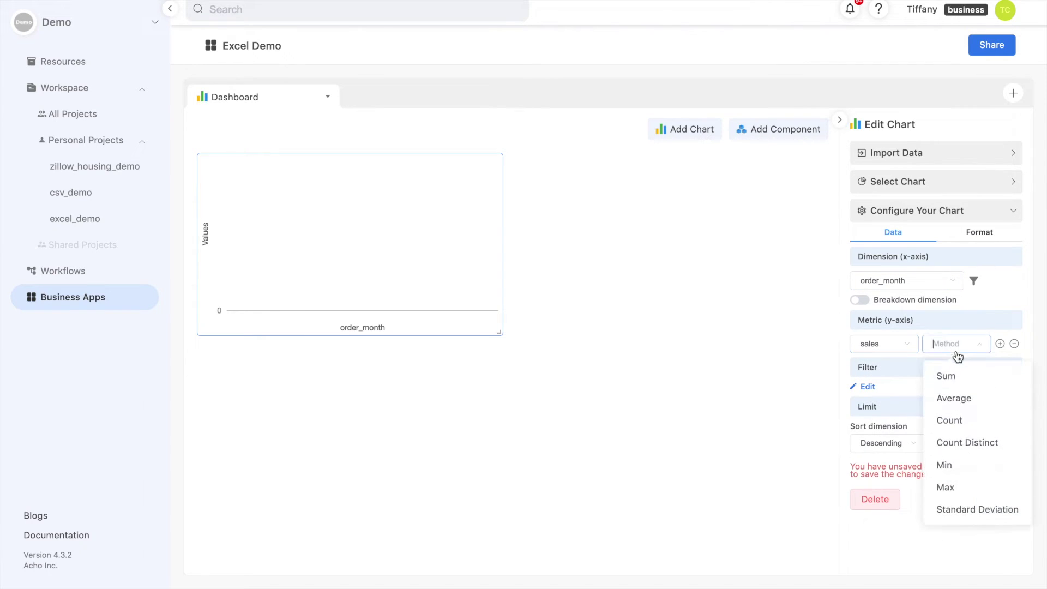
{"action": "left_click", "coordinate": [967, 394]}
{"action": "left_click", "coordinate": [910, 450]}
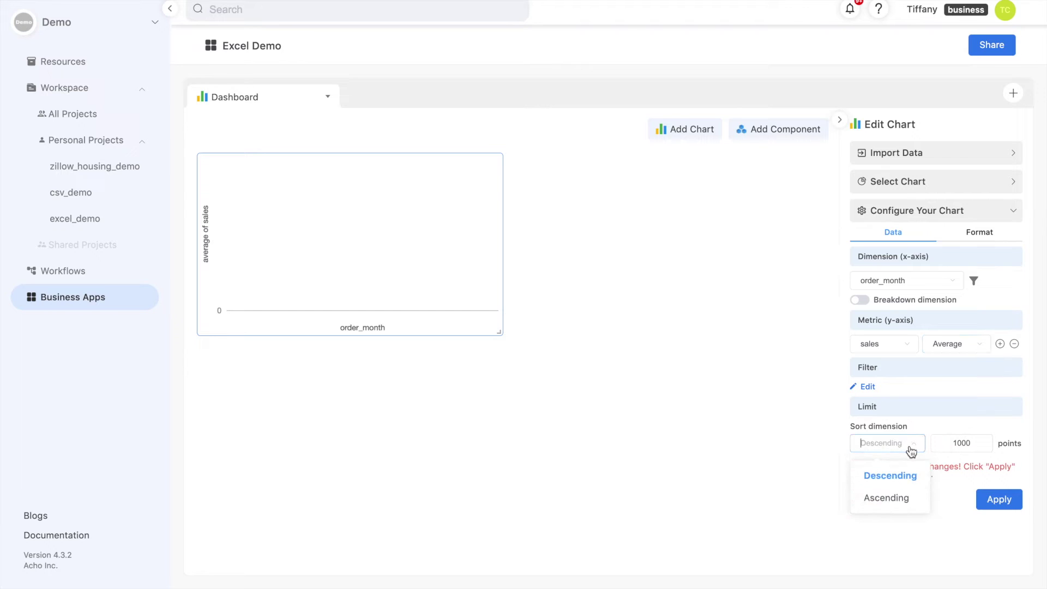
{"action": "left_click", "coordinate": [900, 498]}
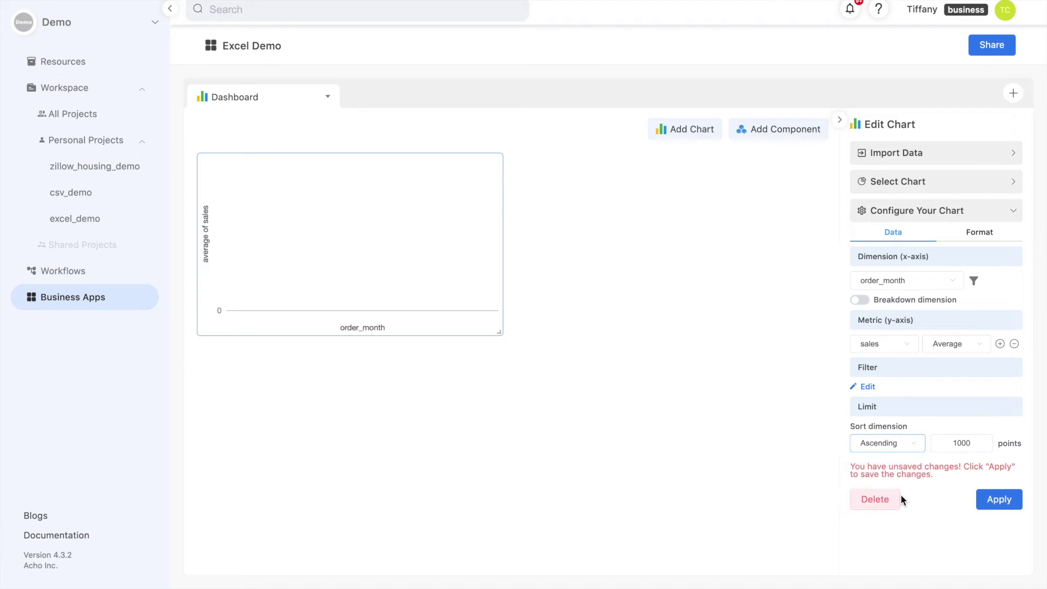
Step: Name the chart "Average Sales by Month" in its format settings
{"action": "left_click", "coordinate": [974, 234]}
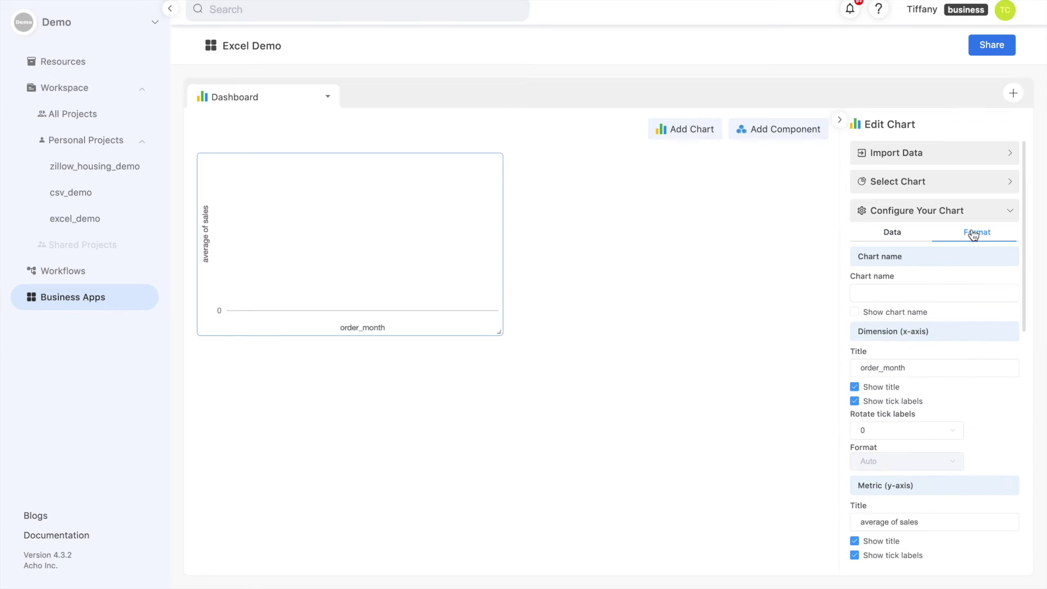
{"action": "left_click", "coordinate": [921, 292]}
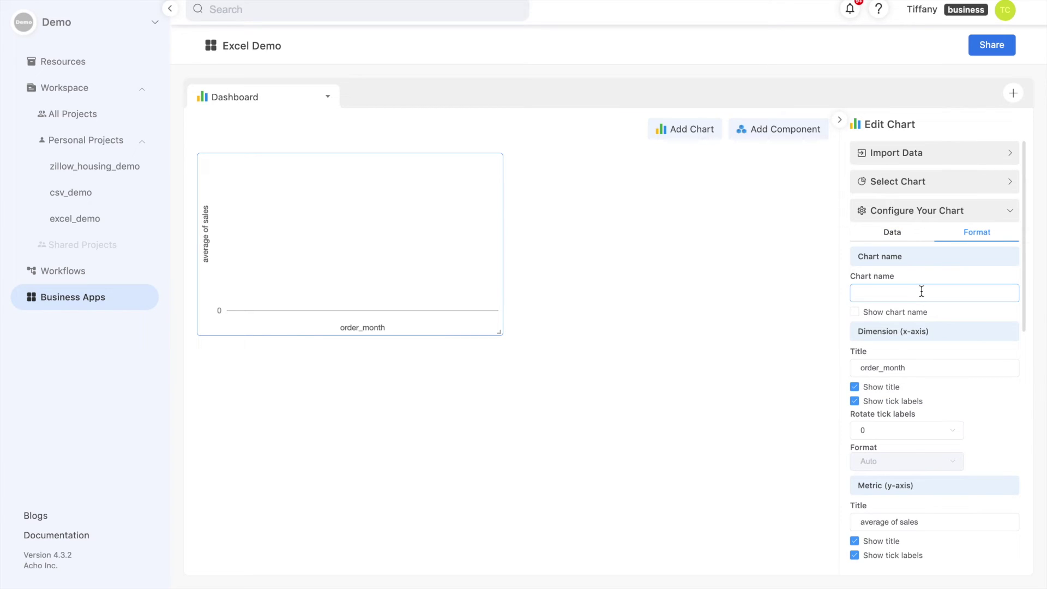
{"action": "type", "text": "Average Sales by Month"}
Step: Title the x-axis "Order Month" and show the chart name on the chart
{"action": "double_click", "coordinate": [919, 367]}
{"action": "type", "text": "Order_Month"}
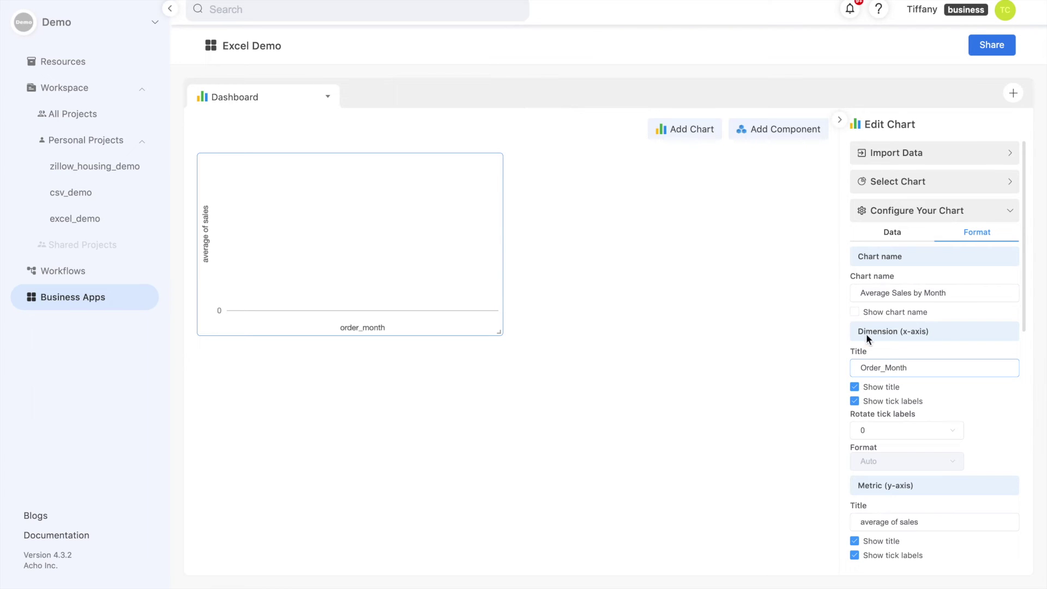
{"action": "left_click", "coordinate": [854, 312]}
{"action": "left_click", "coordinate": [887, 367]}
{"action": "key", "text": "BackSpace"}
Step: Title the y-axis "Average Sales" and apply the changes to the area chart
{"action": "scroll", "coordinate": [906, 467], "scroll_direction": "down", "scroll_amount": 1}
{"action": "triple_click", "coordinate": [915, 480]}
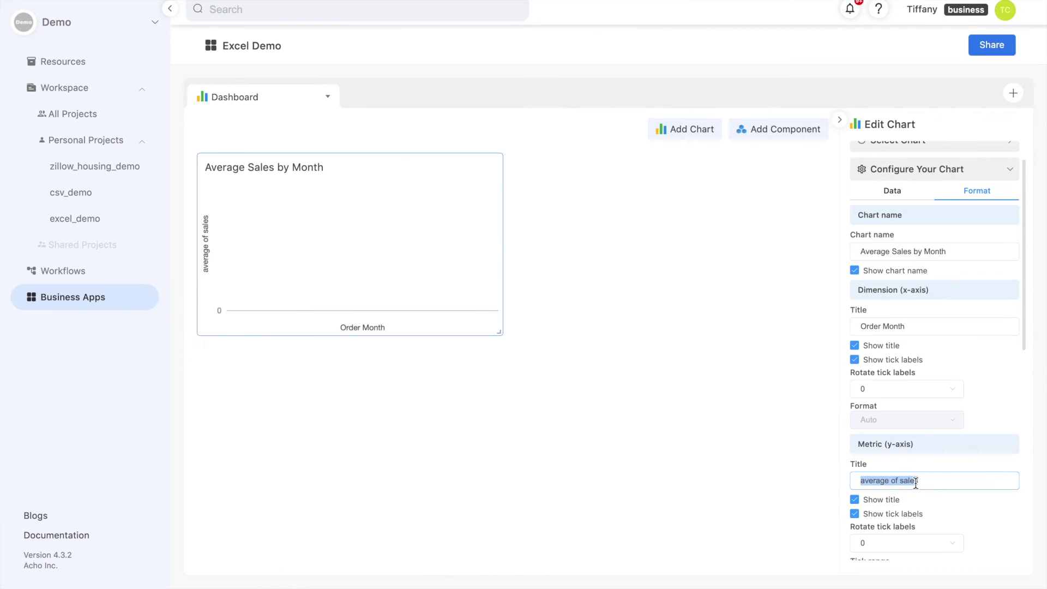
{"action": "type", "text": "Average Sales"}
{"action": "scroll", "coordinate": [936, 371], "scroll_direction": "down", "scroll_amount": 3}
{"action": "scroll", "coordinate": [935, 371], "scroll_direction": "up", "scroll_amount": 4}
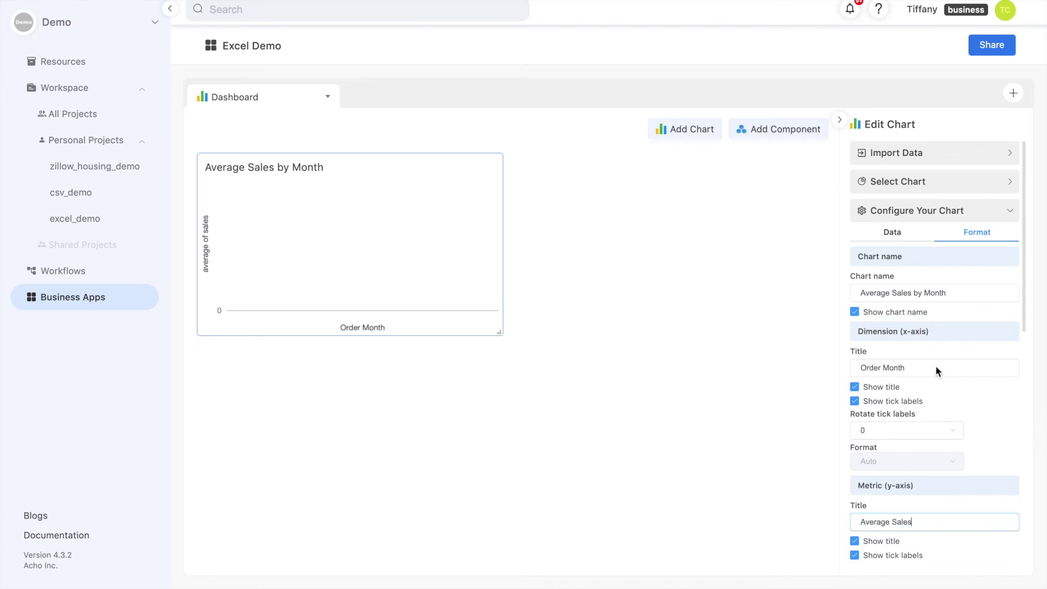
{"action": "scroll", "coordinate": [921, 333], "scroll_direction": "down", "scroll_amount": 8}
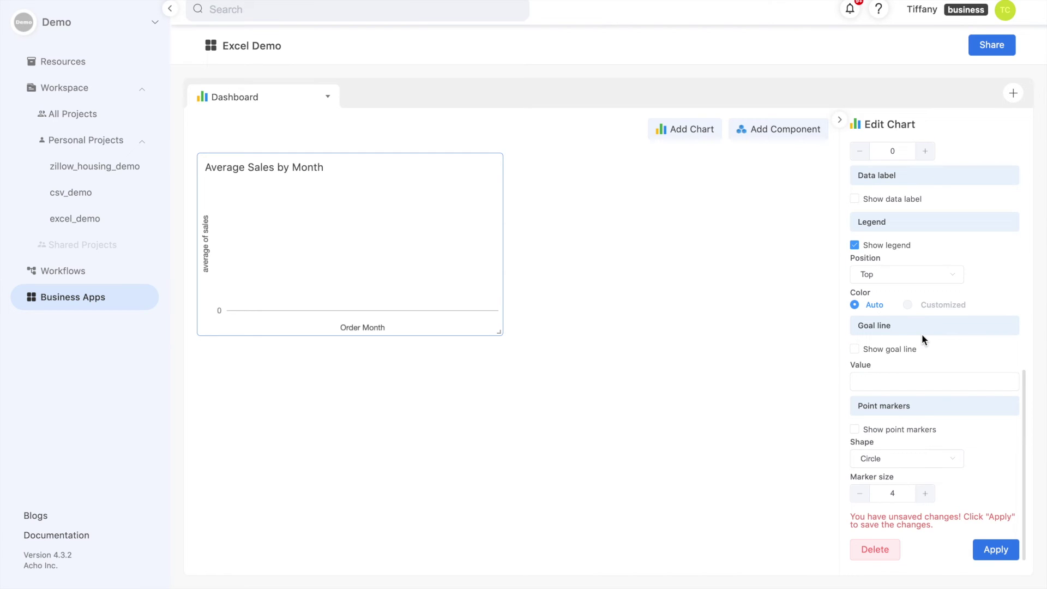
{"action": "scroll", "coordinate": [922, 338], "scroll_direction": "up", "scroll_amount": 10}
{"action": "left_click", "coordinate": [892, 232]}
{"action": "left_click", "coordinate": [998, 498]}
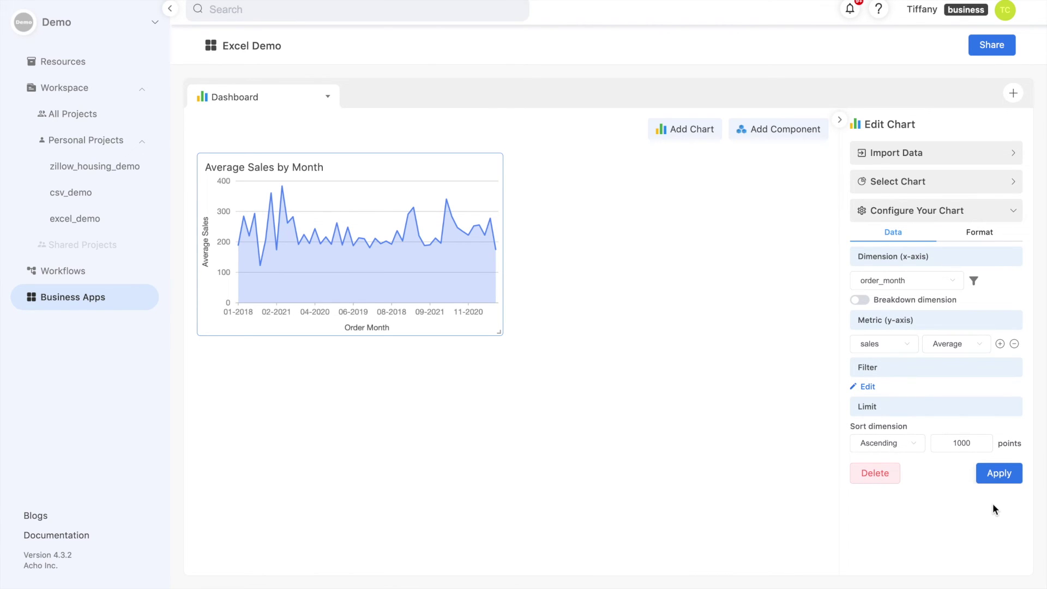
{"action": "left_click", "coordinate": [80, 68]}
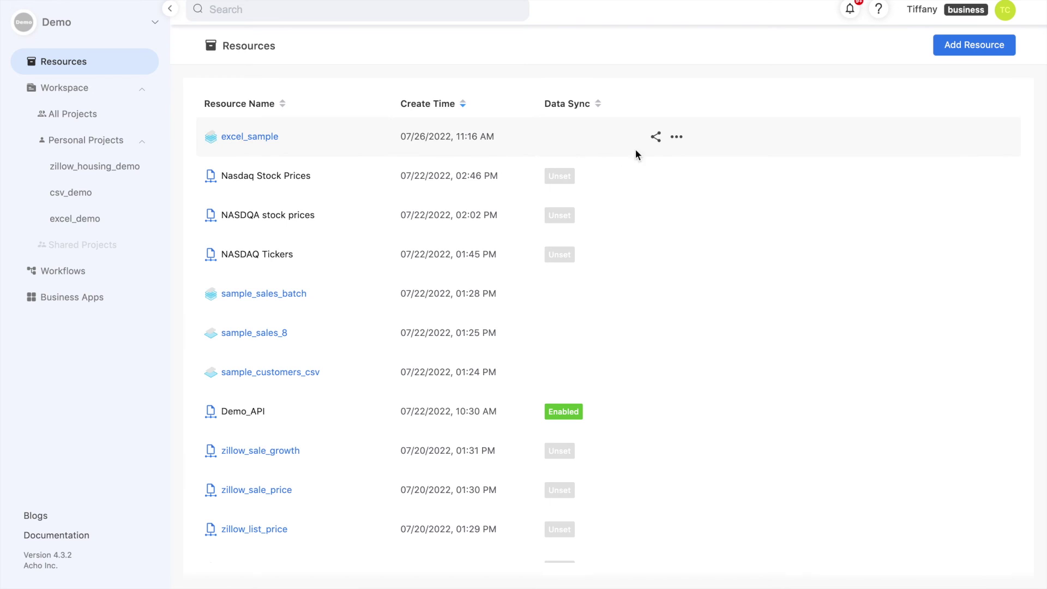
{"action": "left_click", "coordinate": [676, 141]}
{"action": "left_click", "coordinate": [679, 159]}
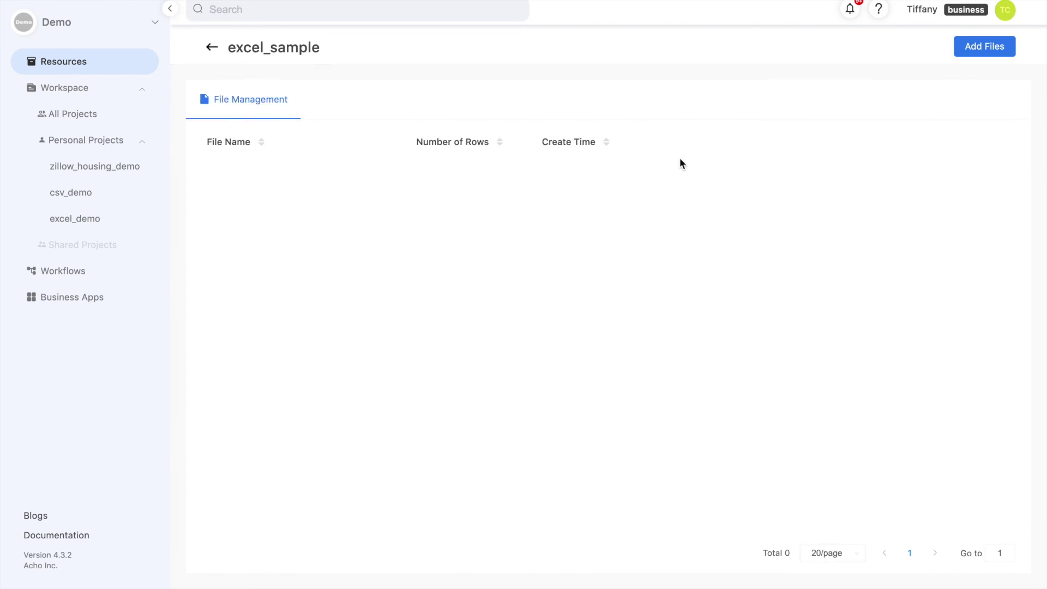
{"action": "left_click", "coordinate": [963, 54]}
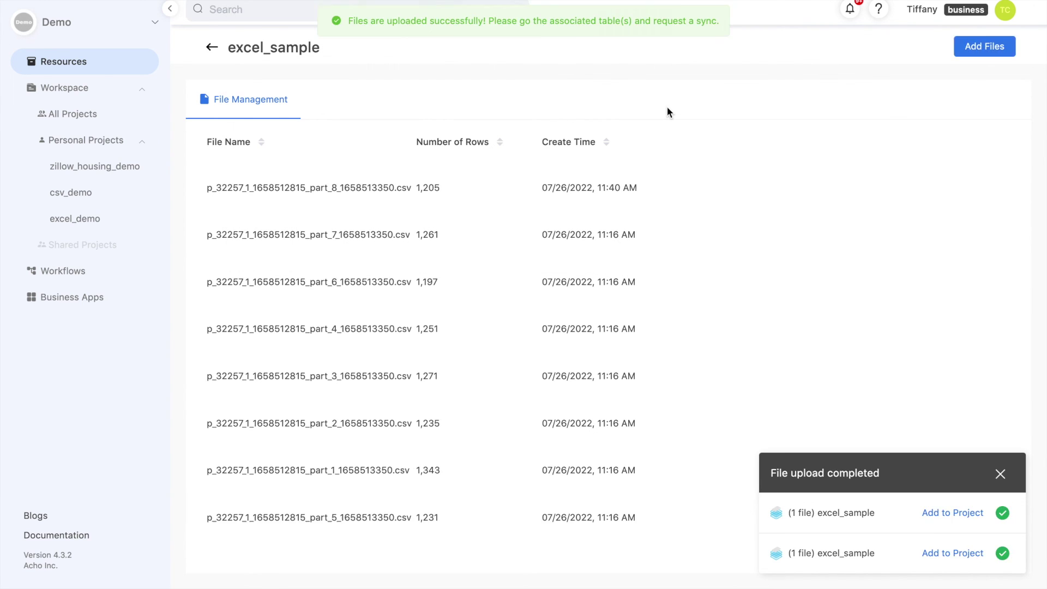
Step: Sync and refresh the excel_sample table in the excel_demo project, and reopen the Excel Demo dashboard
{"action": "left_click", "coordinate": [105, 218]}
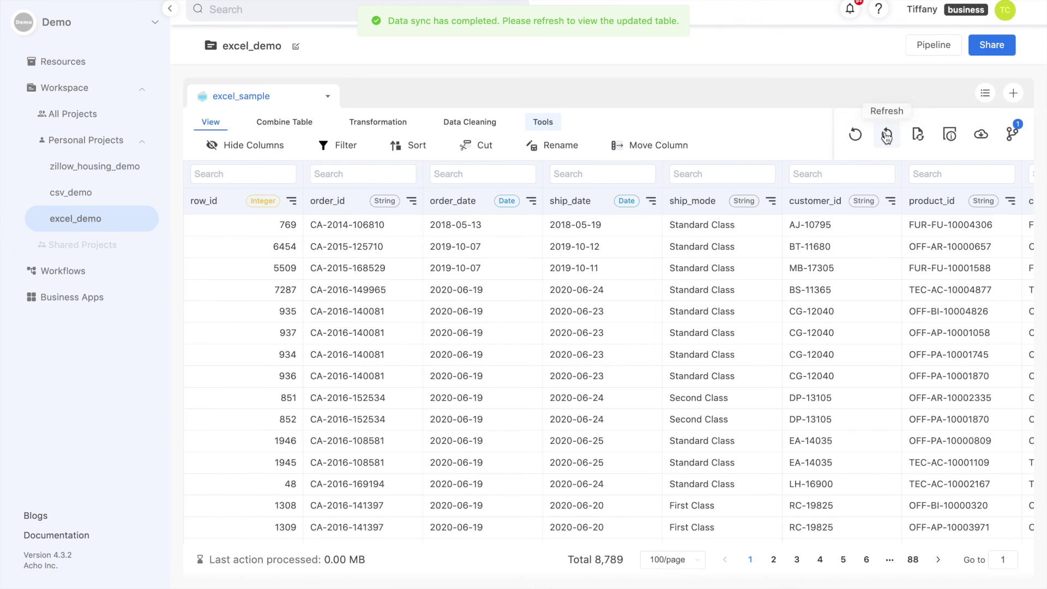
{"action": "left_click", "coordinate": [887, 136]}
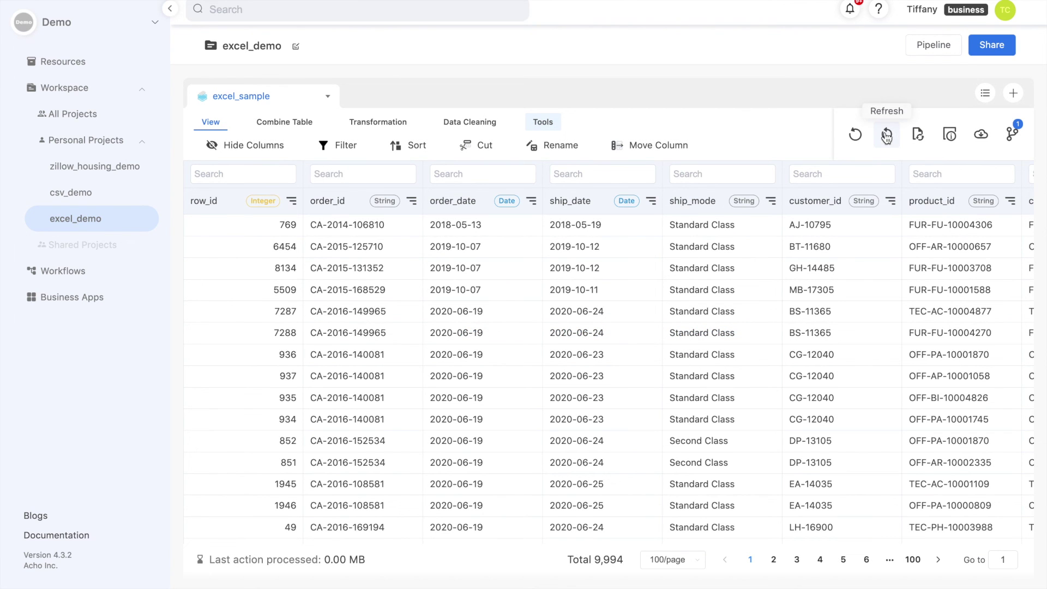
{"action": "left_click", "coordinate": [102, 304]}
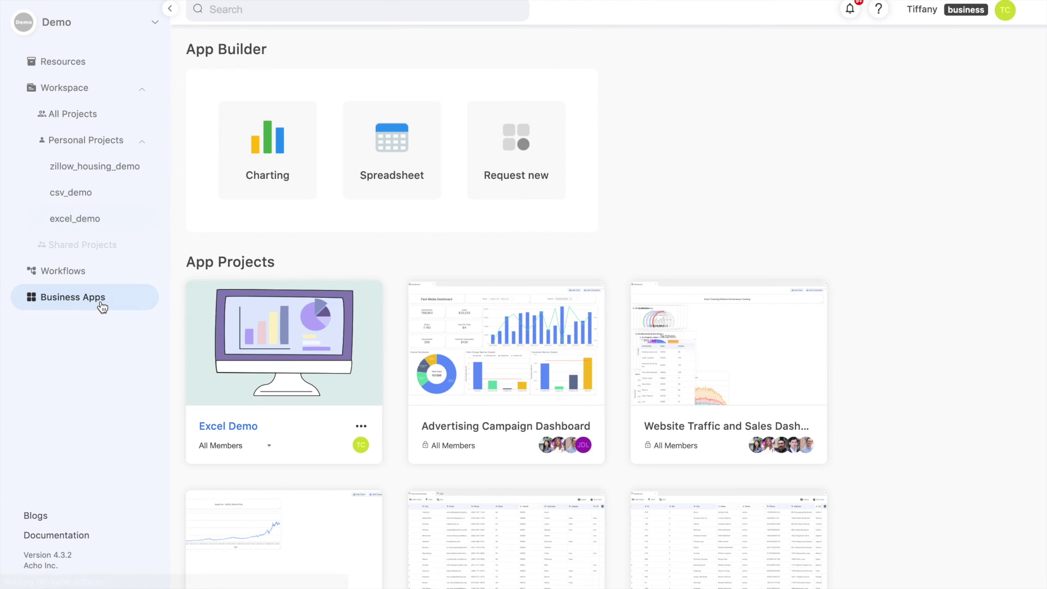
{"action": "left_click", "coordinate": [227, 330]}
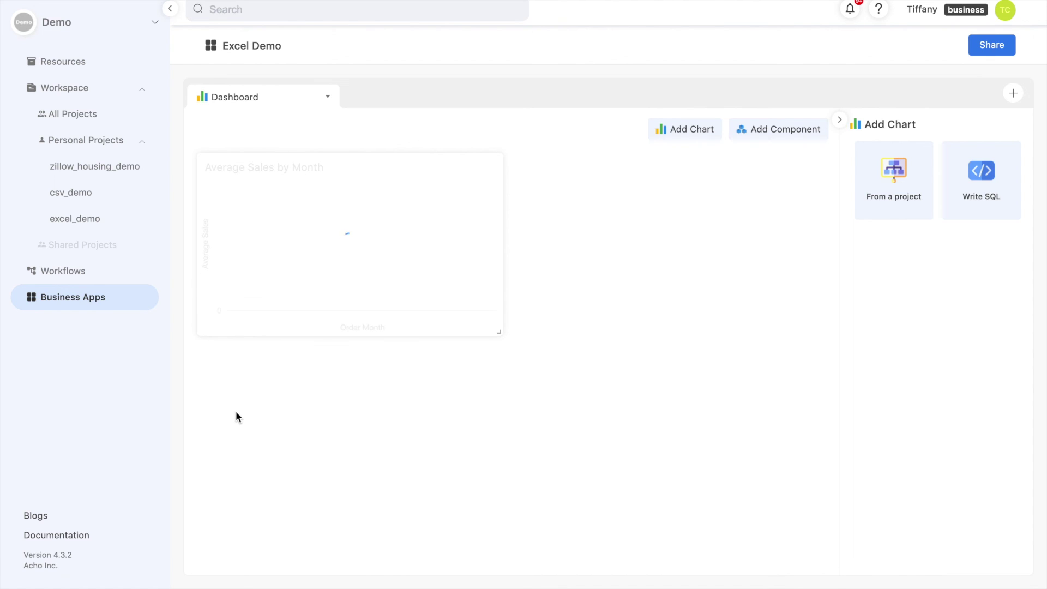